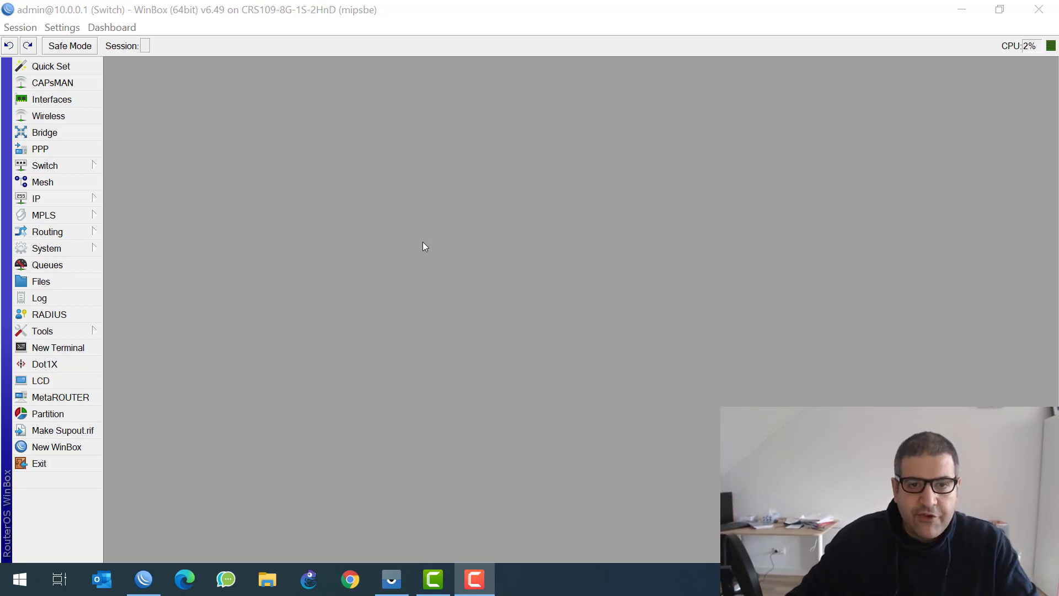
Open Facebook+and+Twitter+Address-list.xlsx in Excel maximized and dismiss Document Recovery
left_click(962, 8)
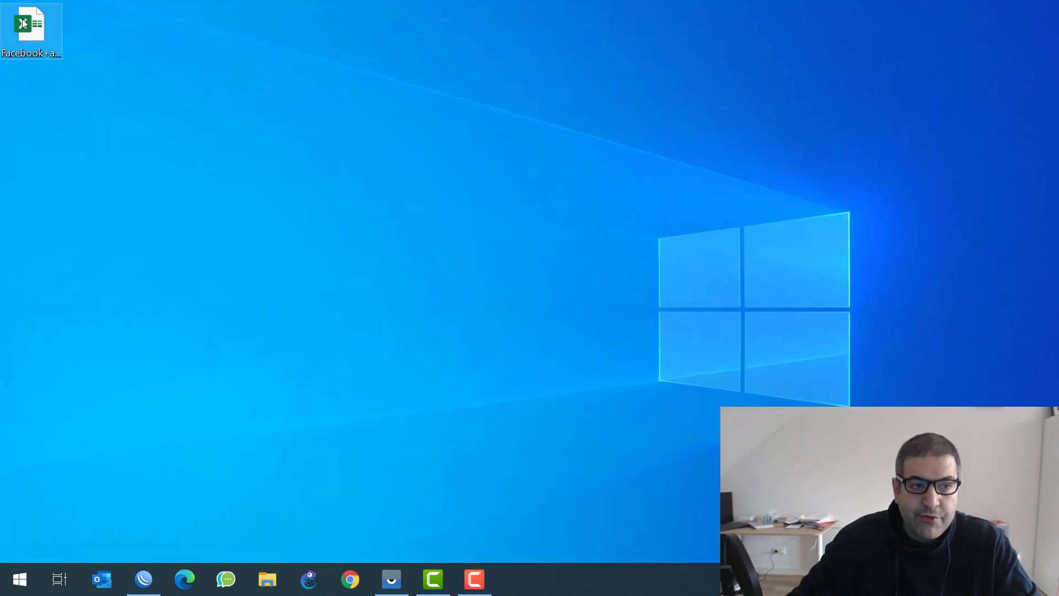
double_click(23, 22)
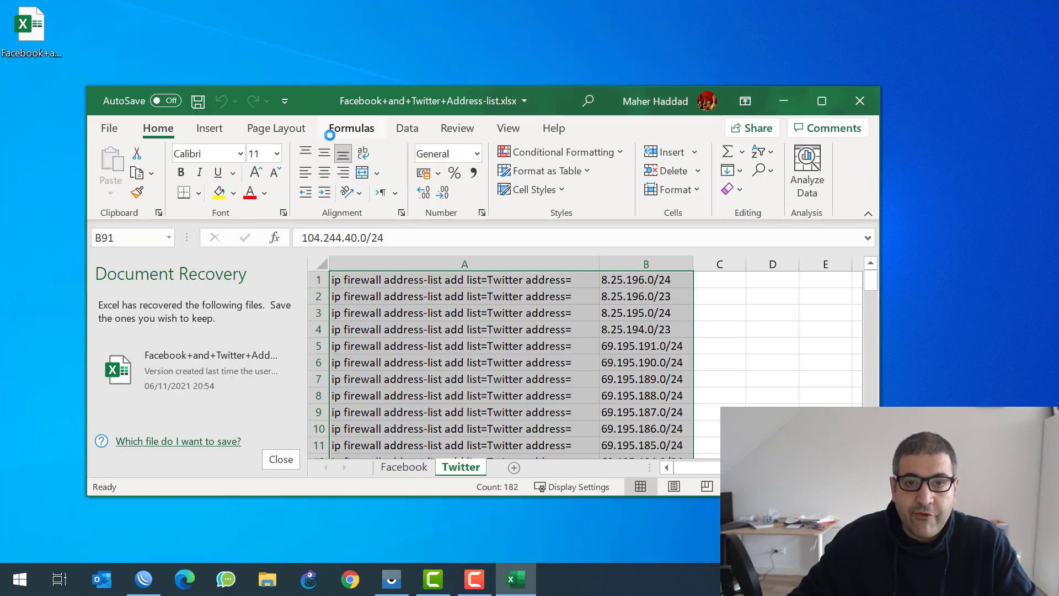
left_click(821, 102)
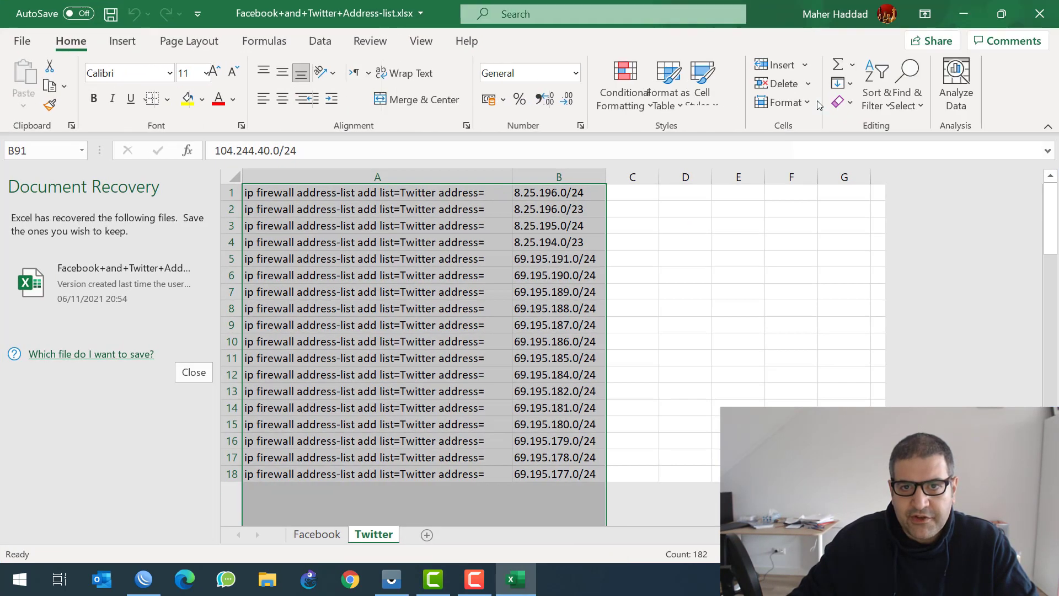
left_click(194, 527)
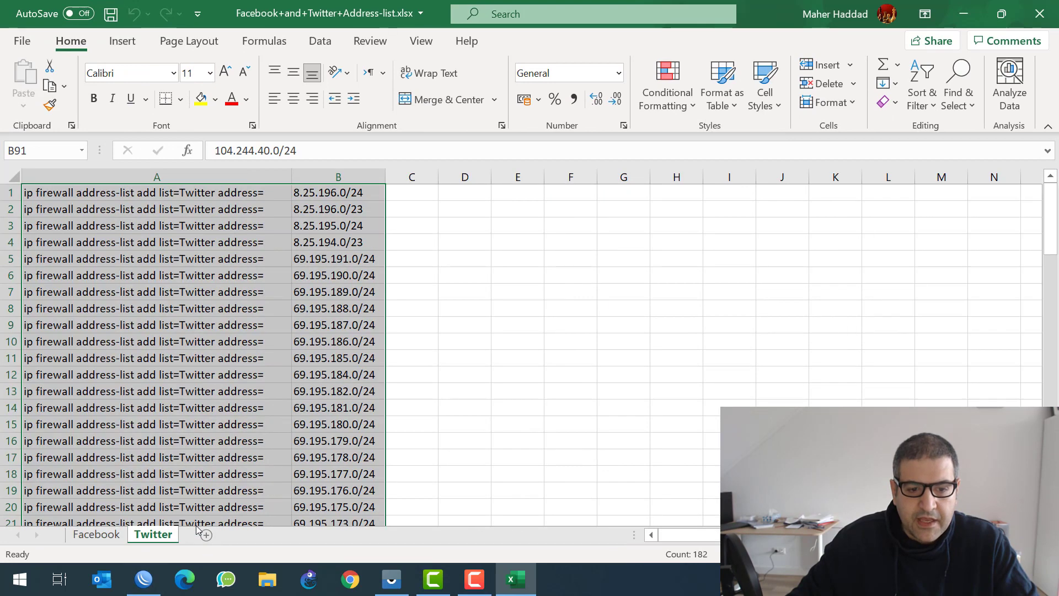
Switch to the Facebook sheet and browse the subnet addresses in column B around B91–B100
left_click(113, 540)
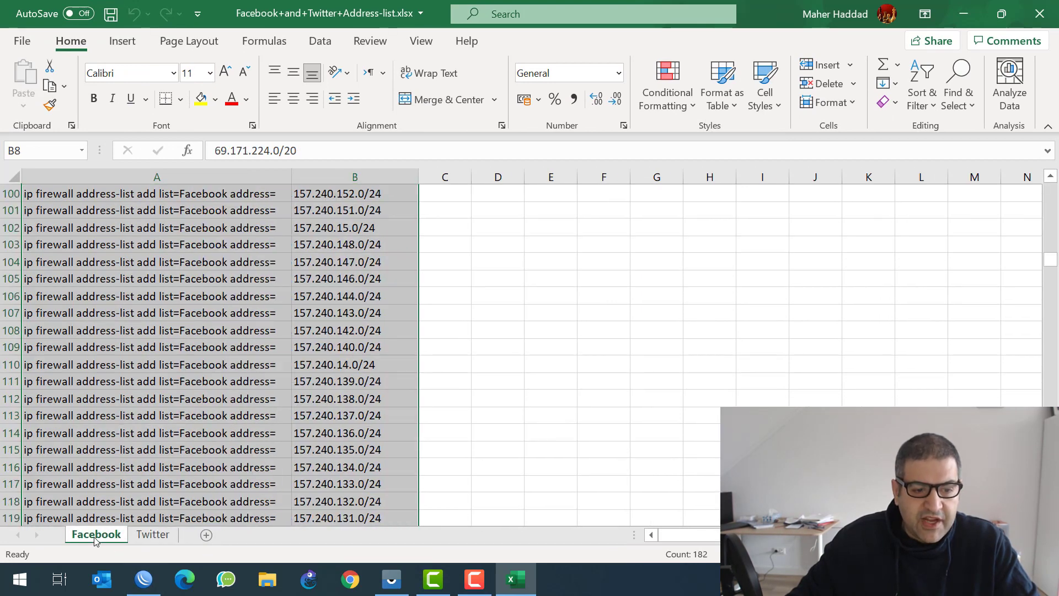
left_click(502, 343)
left_click(338, 190)
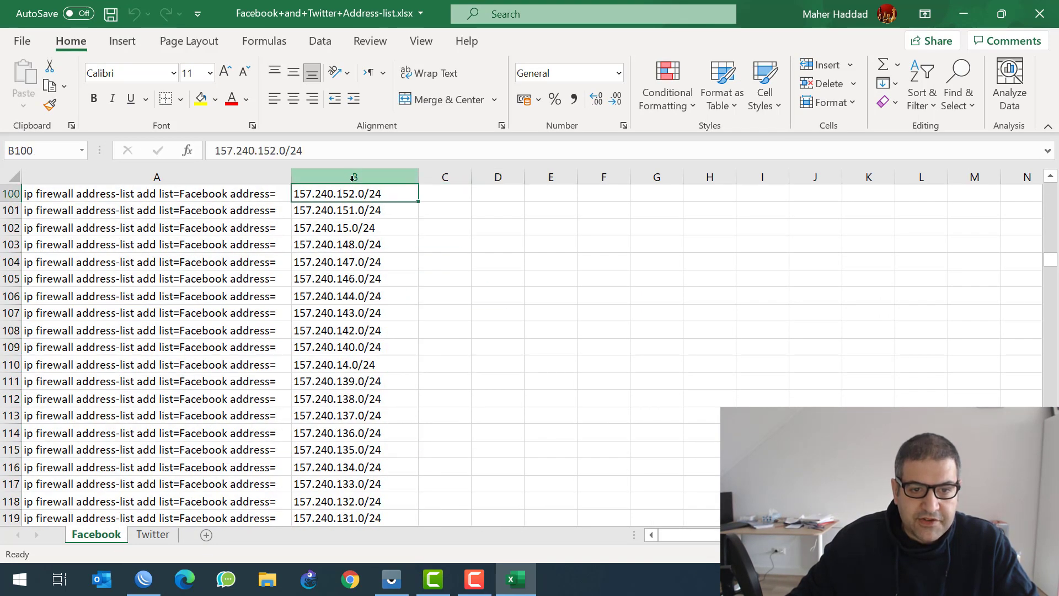
scroll(353, 215, "down", 8)
scroll(355, 216, "up", 11)
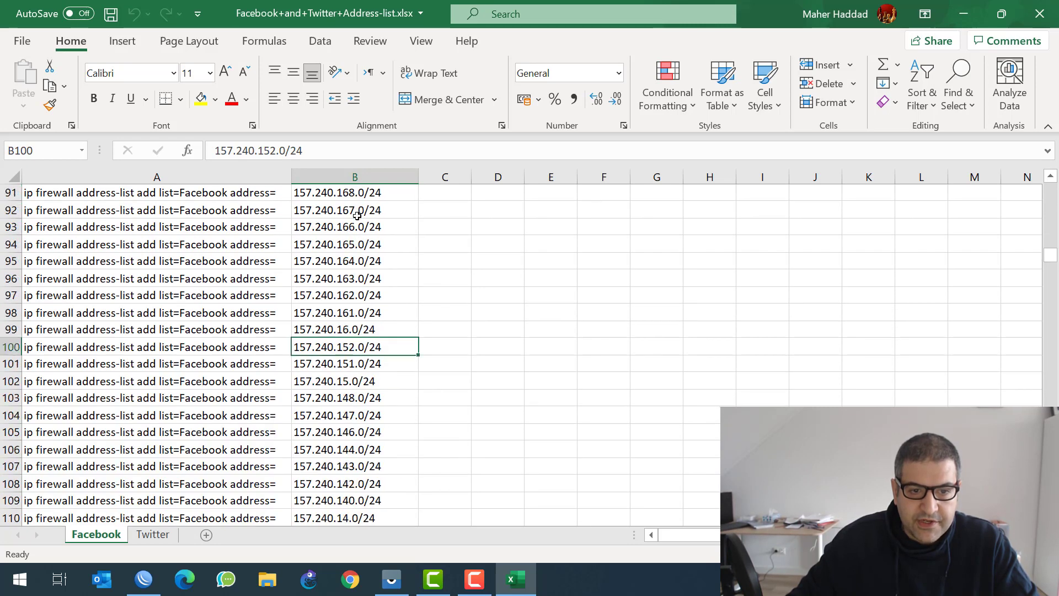
left_click(357, 193)
left_click_drag(357, 193, 386, 518)
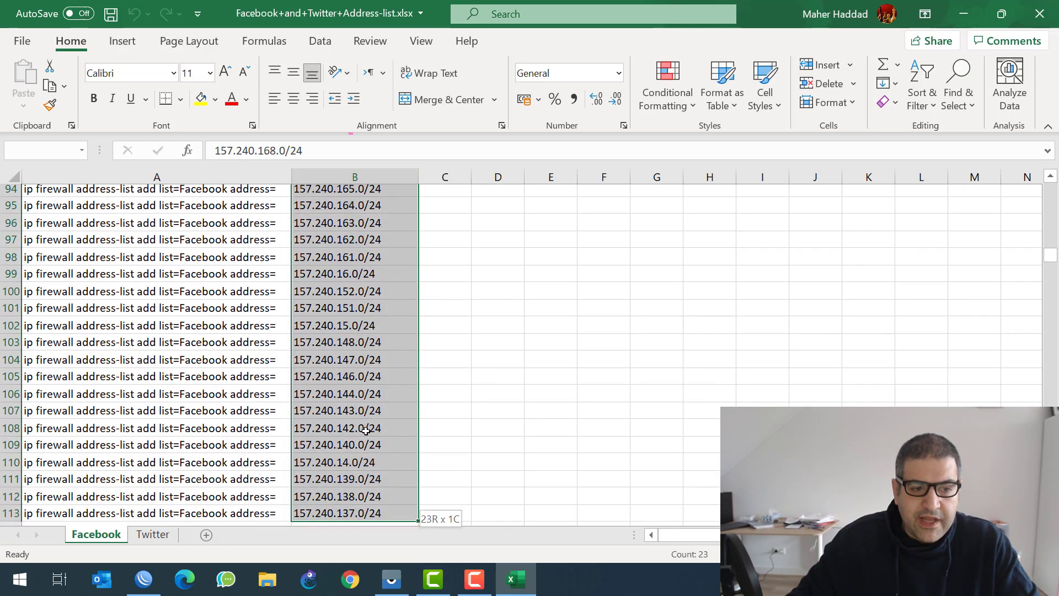
scroll(426, 514, "up", 5)
left_click(529, 334)
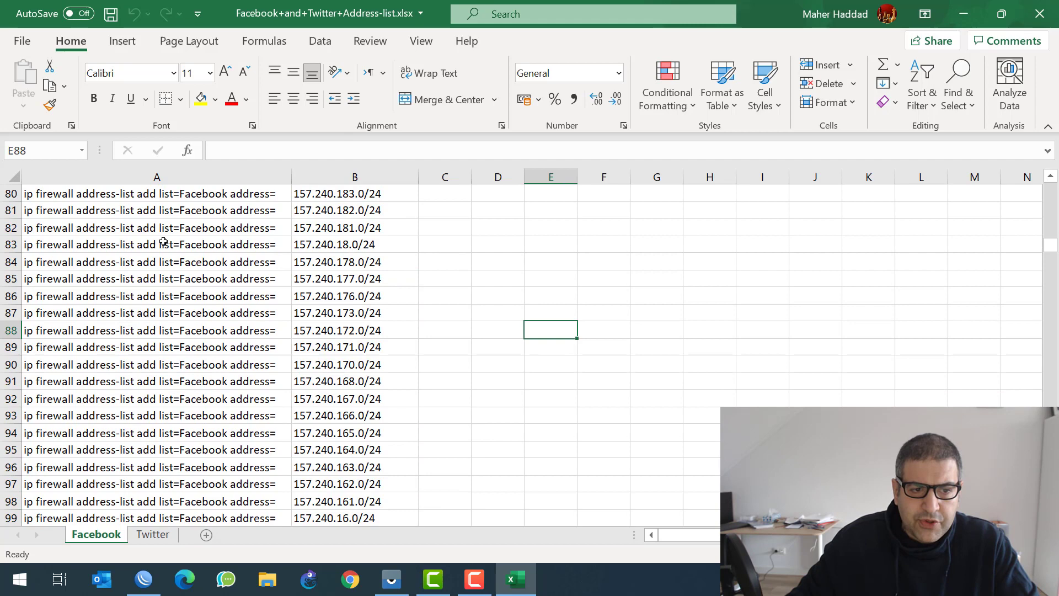
Inspect the command in A80 and address 157.240.183.0/24 in B80, then return to WinBox
left_click(192, 195)
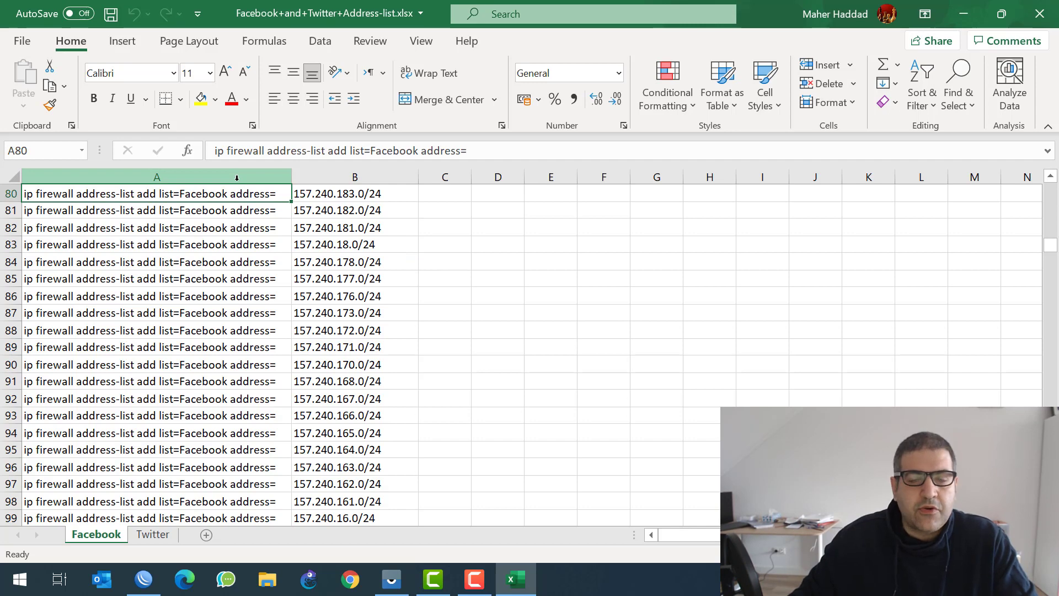
left_click(442, 228)
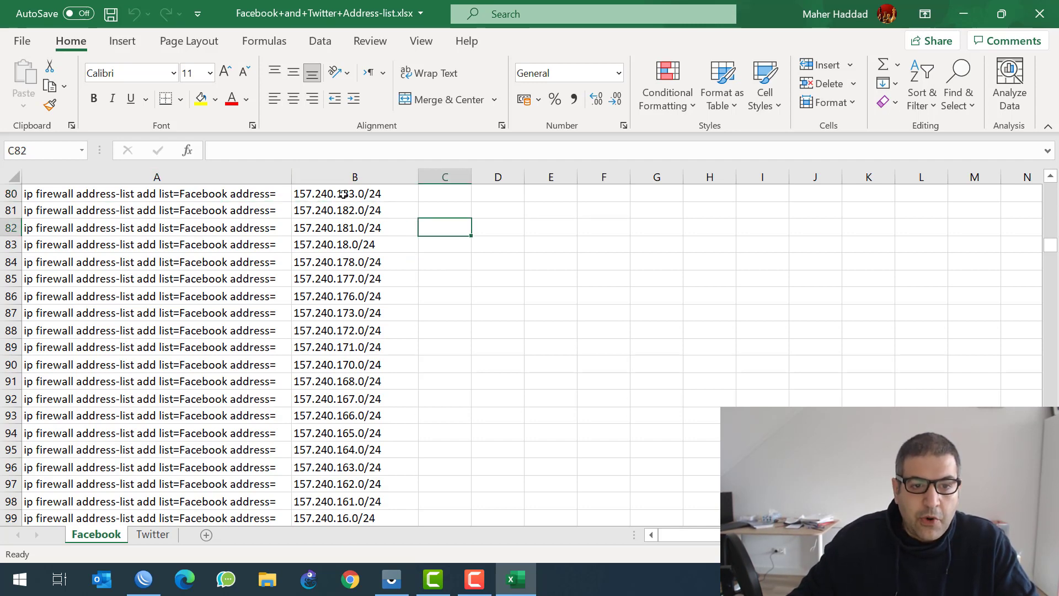
mouse_move(331, 194)
left_mouse_down()
mouse_move(342, 274)
mouse_move(332, 483)
mouse_move(335, 191)
left_mouse_up()
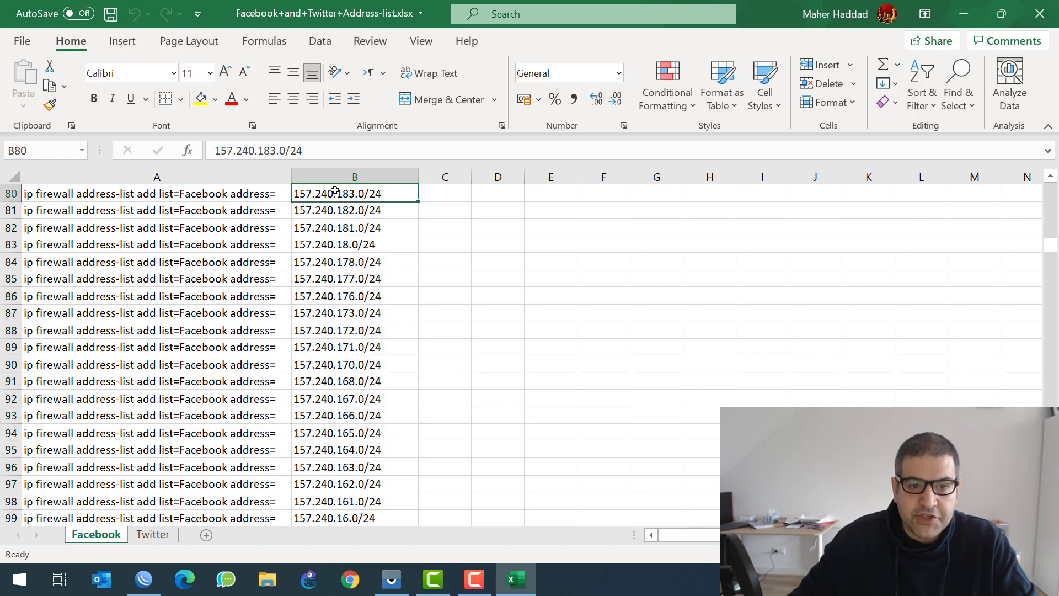
left_click(449, 232)
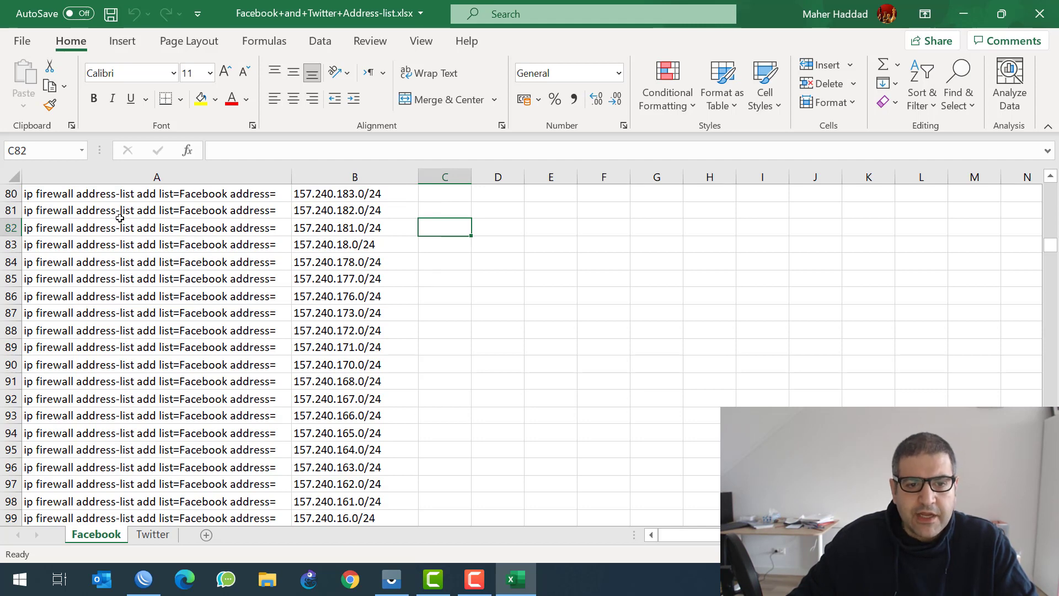
left_click(336, 196)
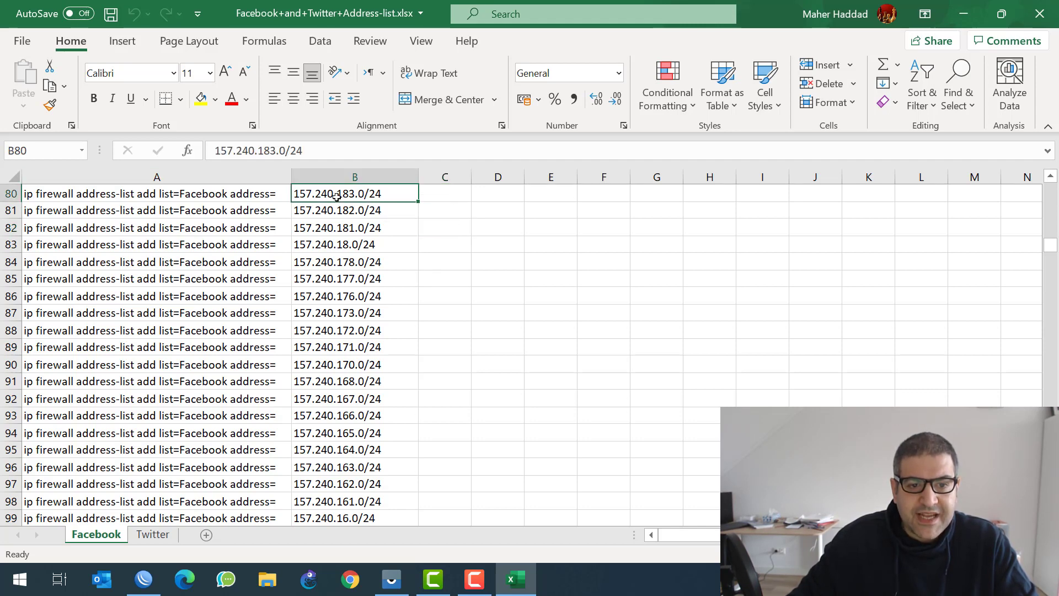
left_click(202, 194)
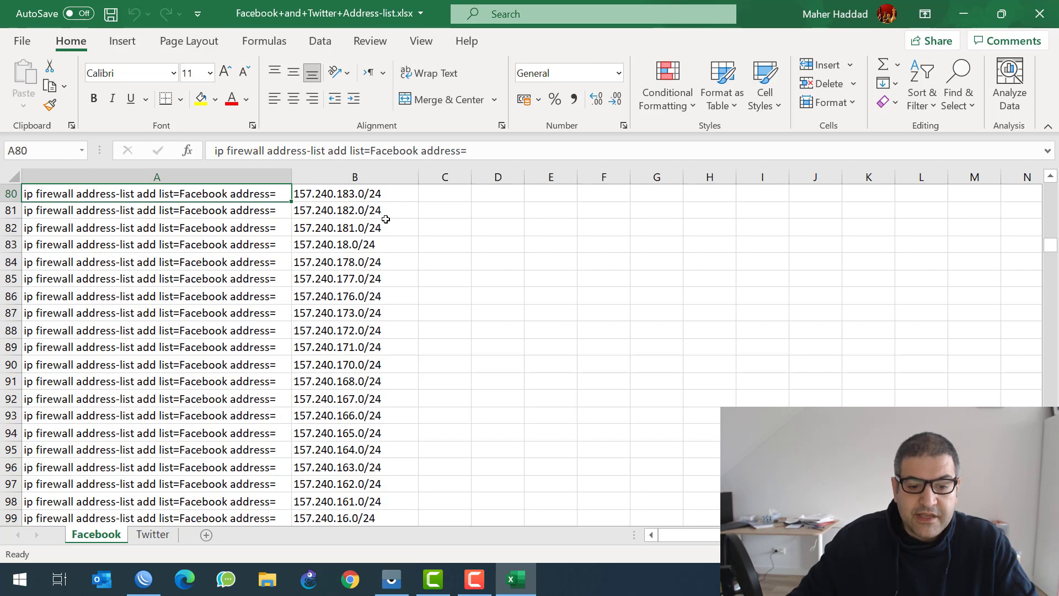
left_click(146, 585)
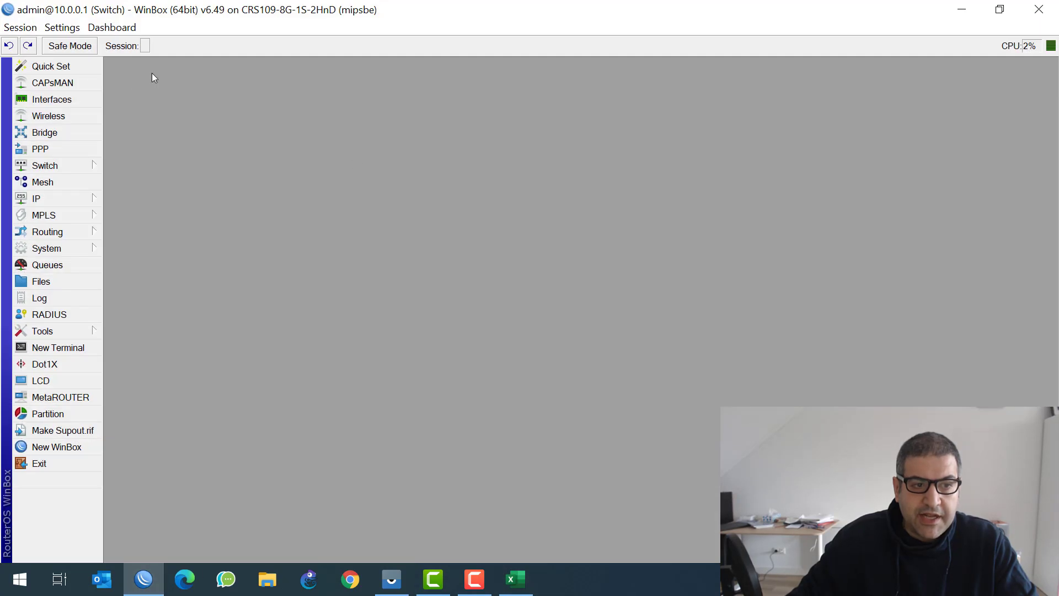
Open the firewall address lists, filter to the Twitter list, then back to all lists
left_click(56, 199)
left_click(167, 271)
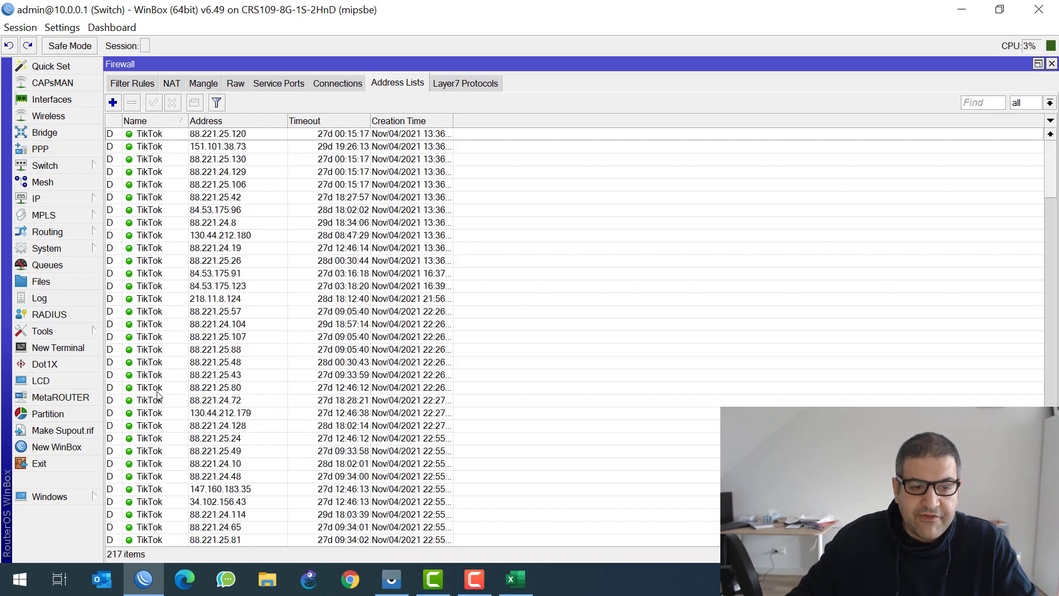
left_click(1050, 103)
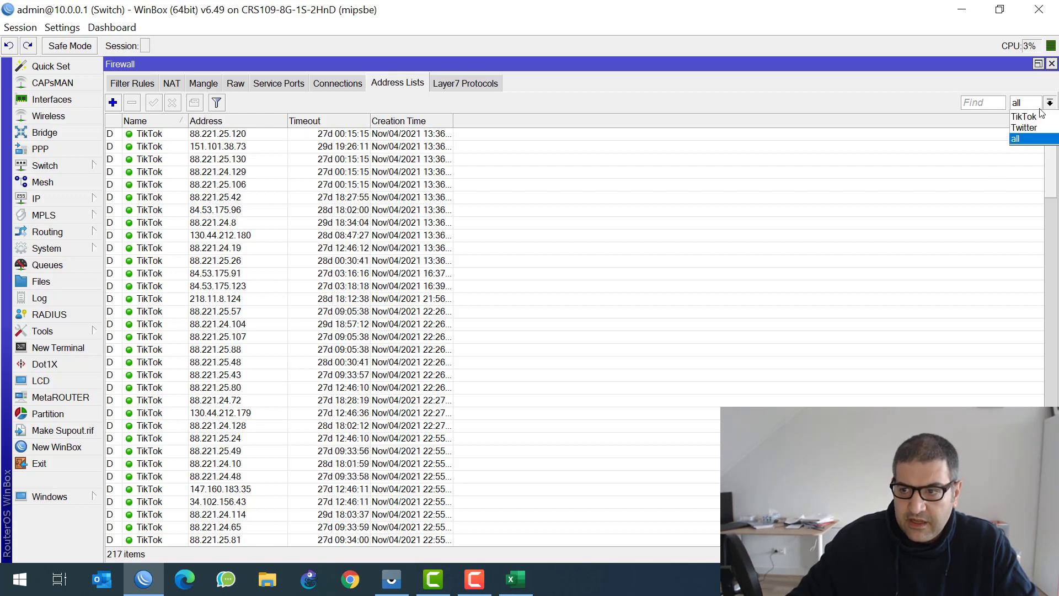
left_click(1039, 129)
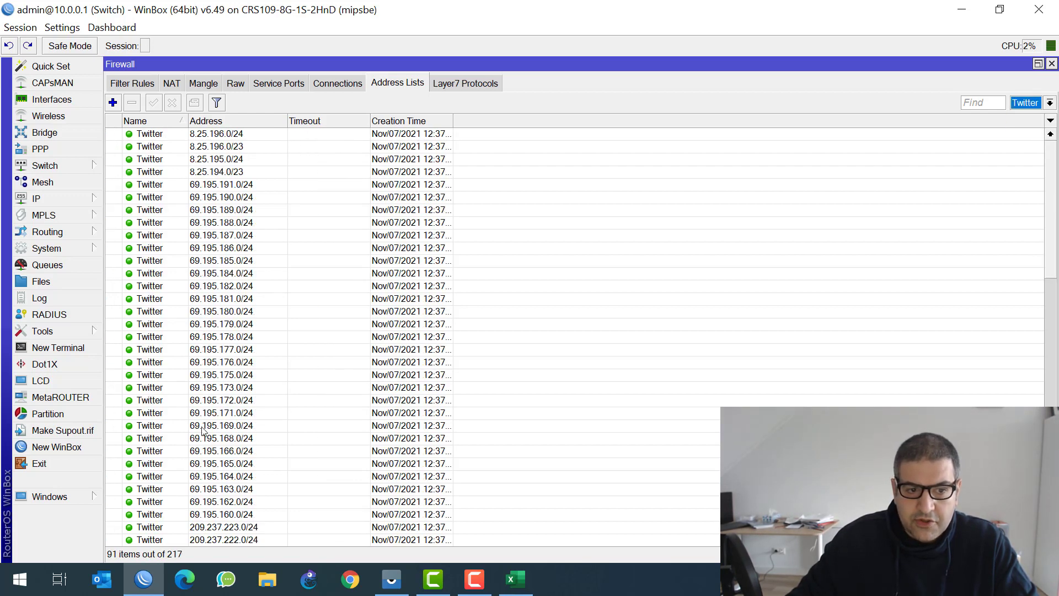
left_click(1033, 105)
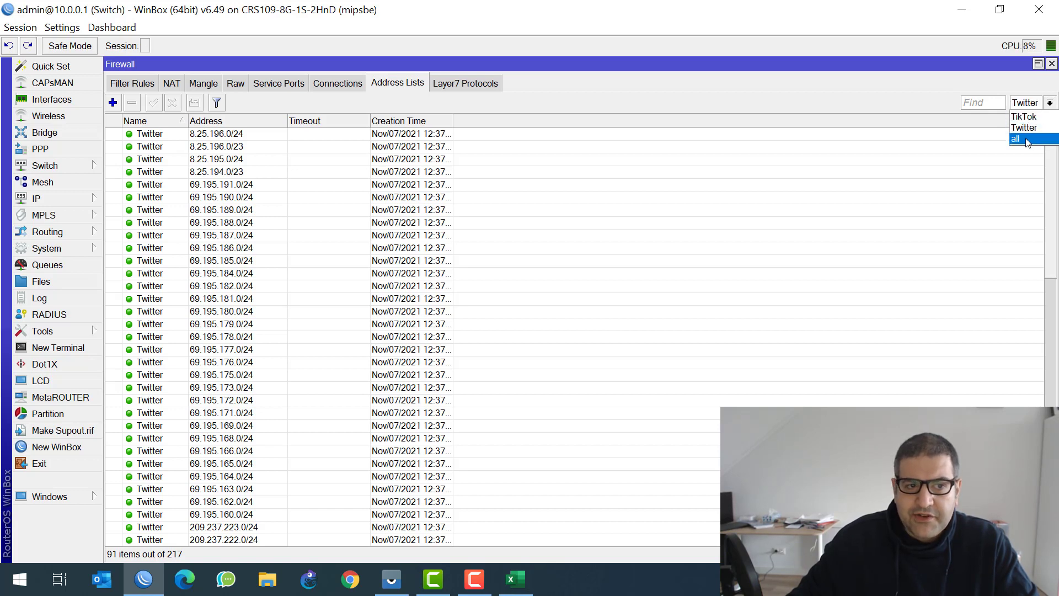
left_click(1028, 139)
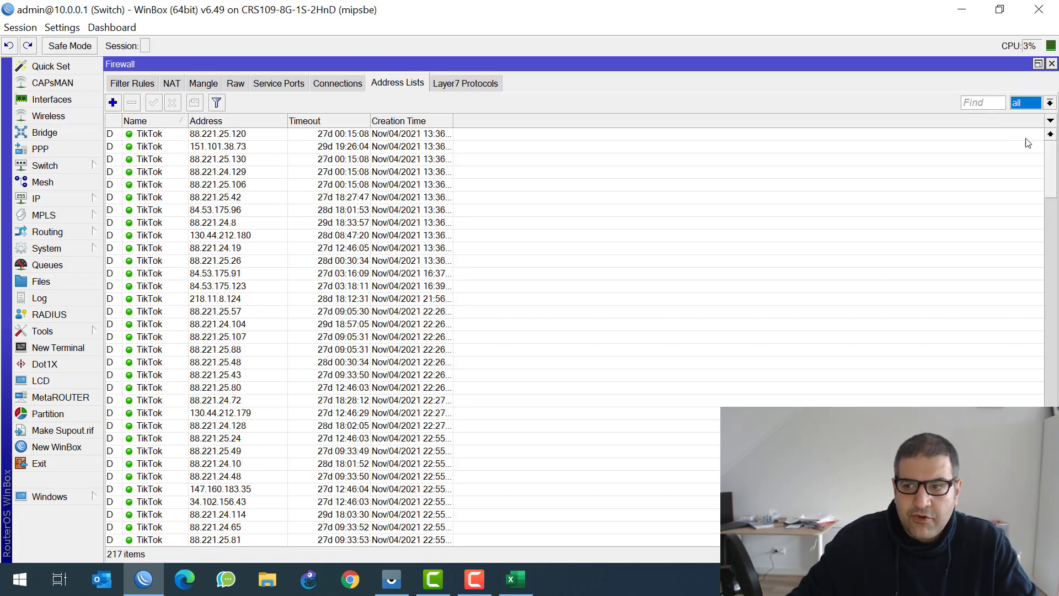
Start a new address-list entry named Facebook, then discard it and close the Firewall window
left_click(112, 103)
left_click_drag(735, 334, 589, 134)
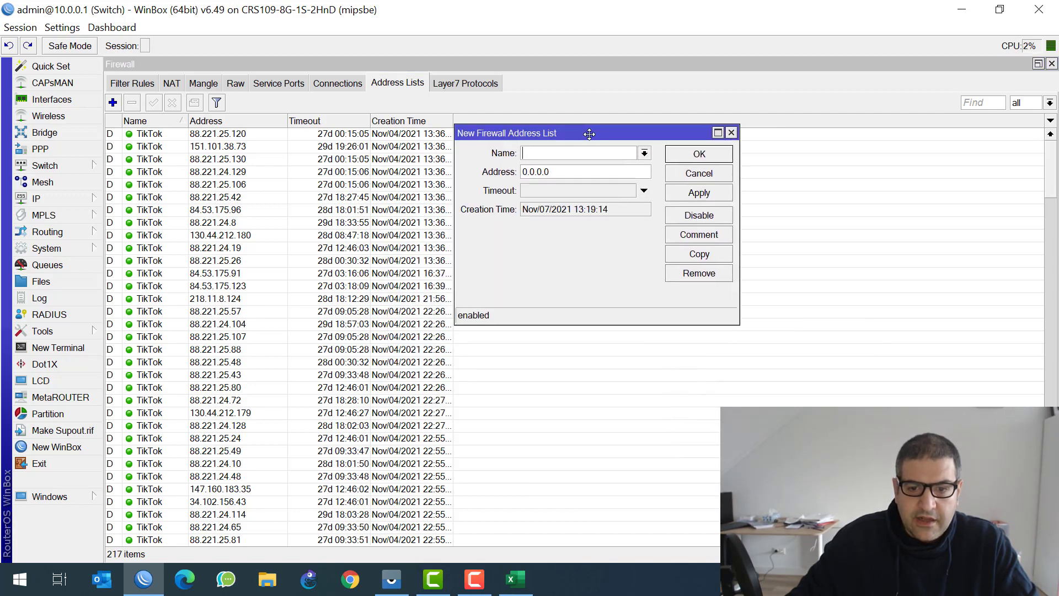
left_click(559, 153)
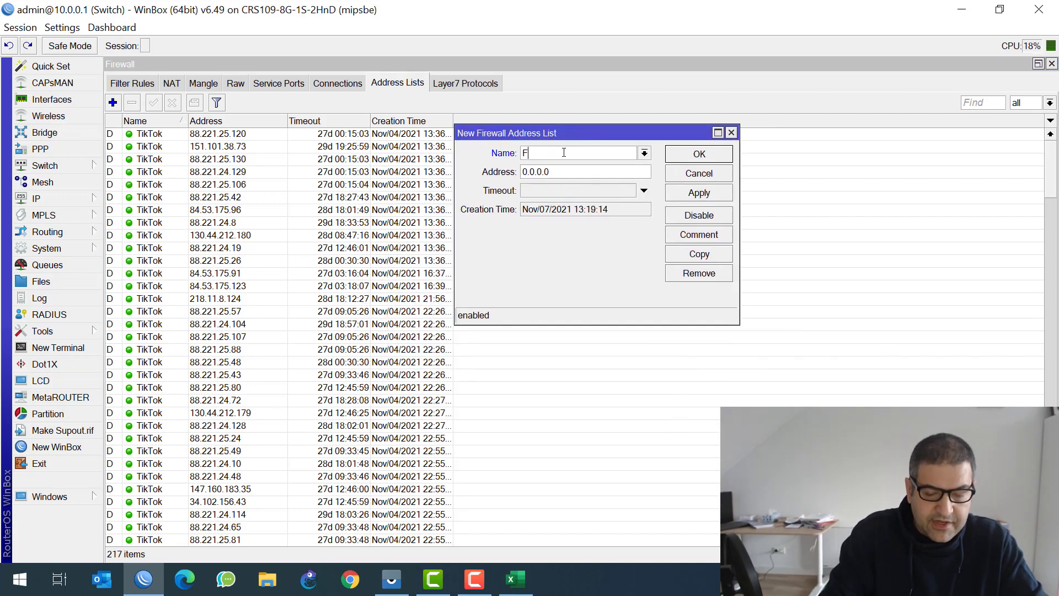
type("Facebook")
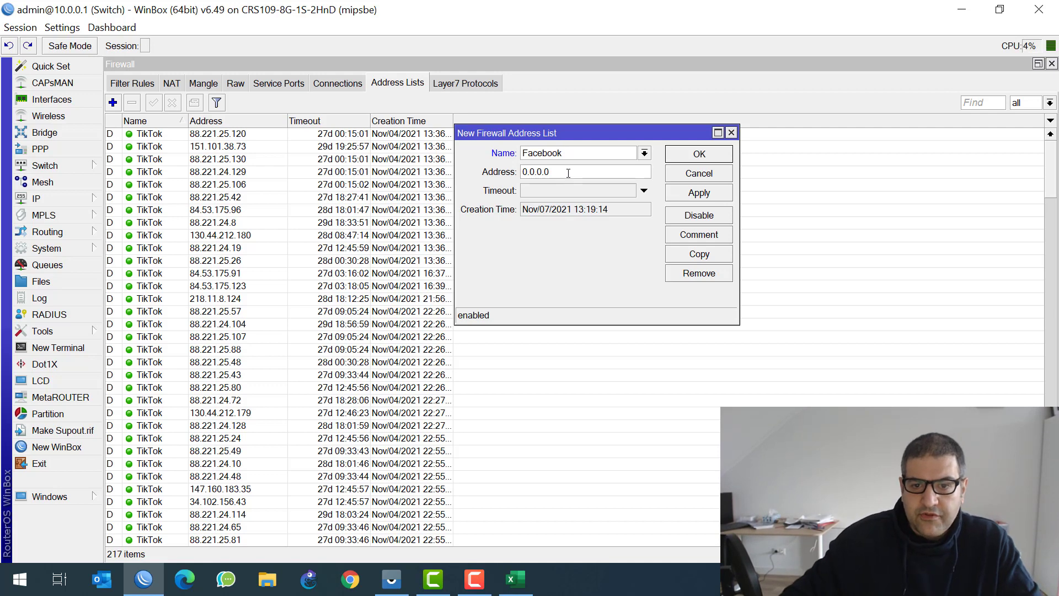
double_click(581, 174)
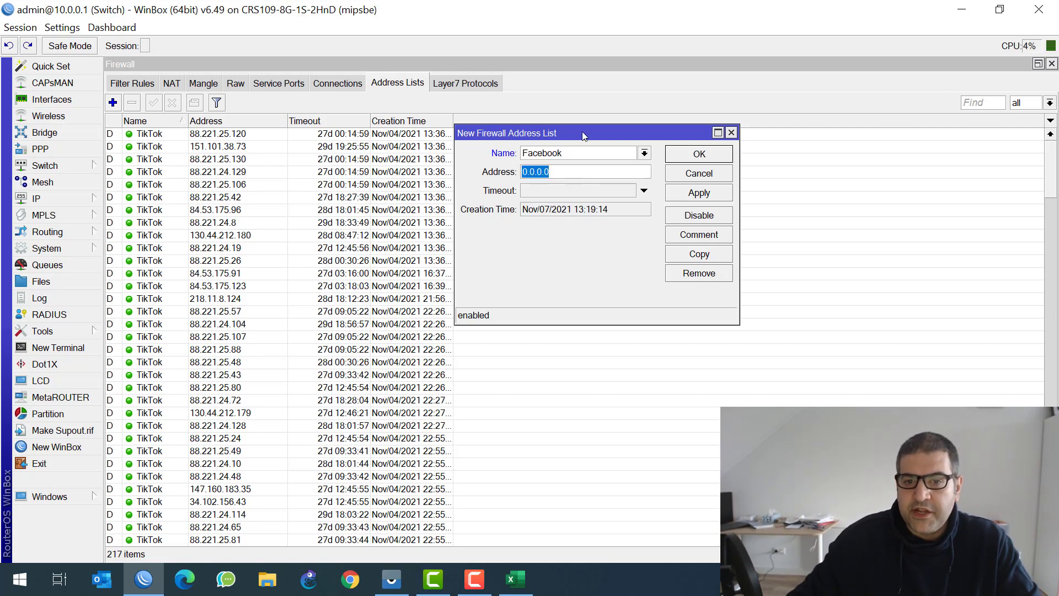
left_click(732, 133)
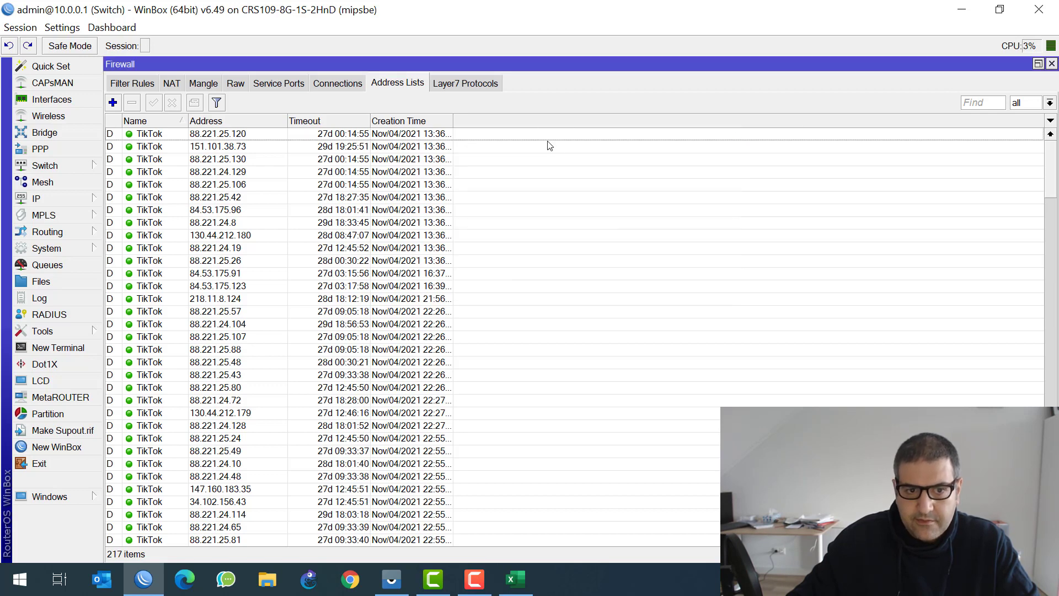
left_click(1051, 64)
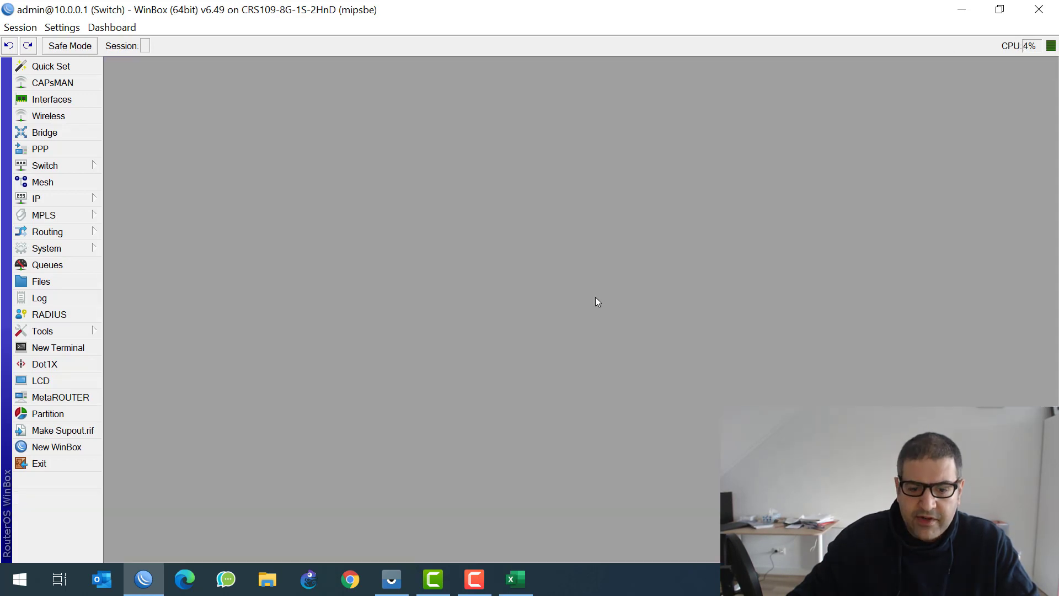
Copy cells A1:B129 on Excel's Facebook sheet with Ctrl+C and switch back to WinBox
left_click(516, 580)
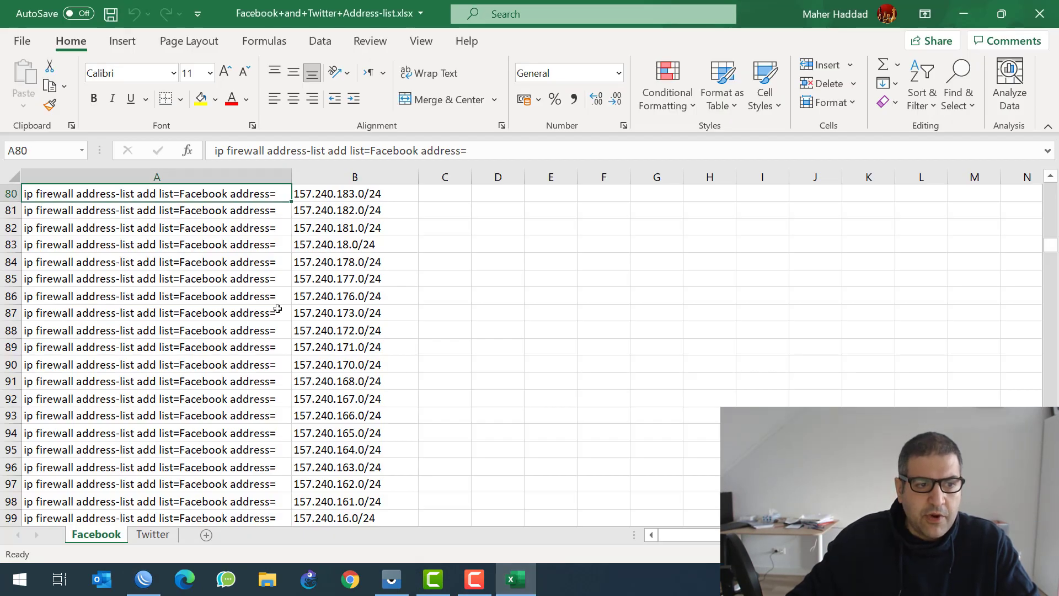
scroll(277, 309, "up", 20)
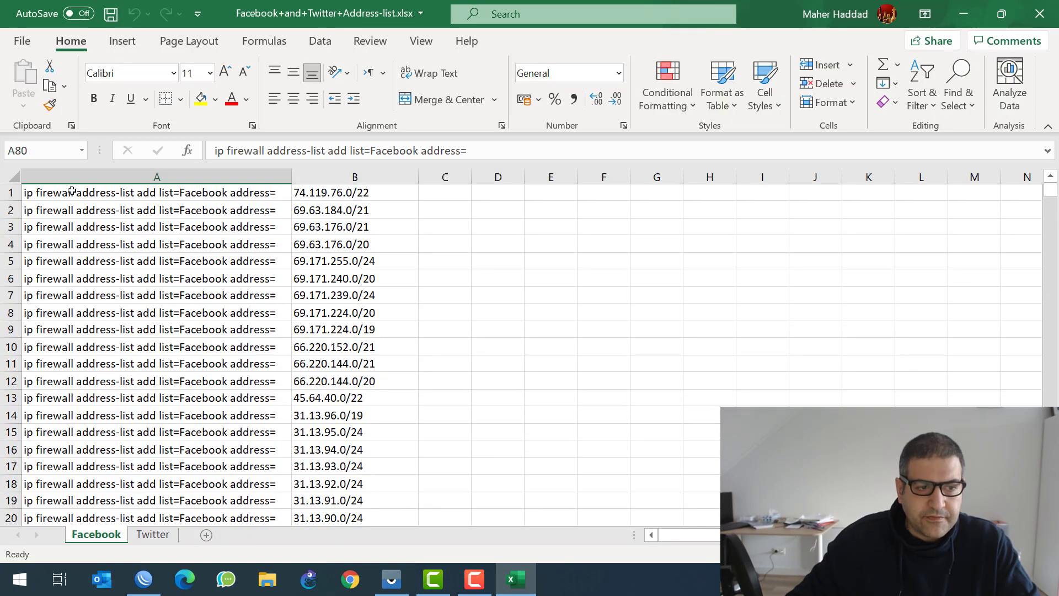
left_click_drag(30, 194, 383, 488)
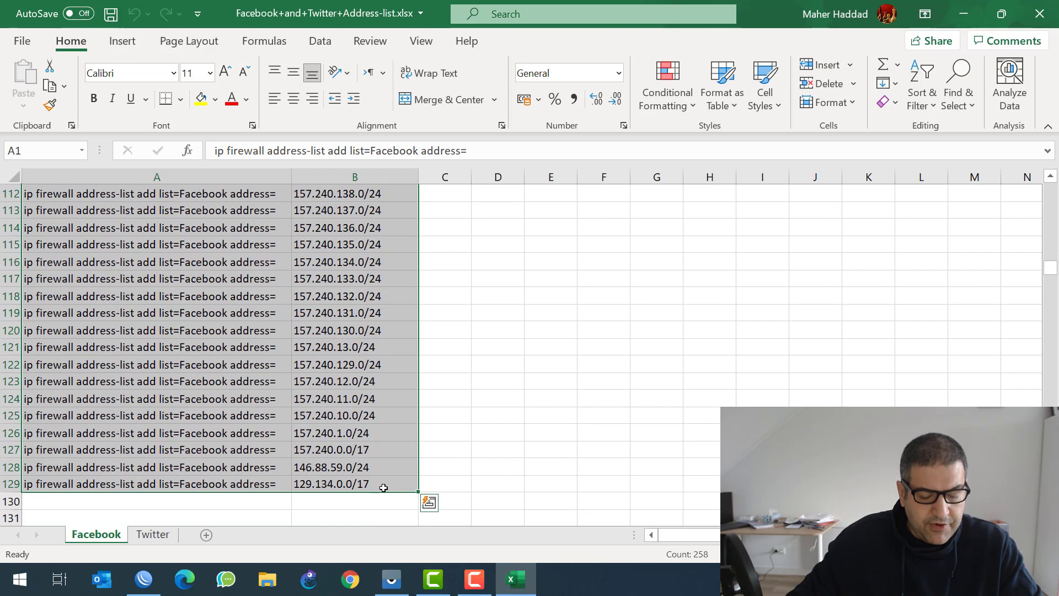
key("ctrl+c")
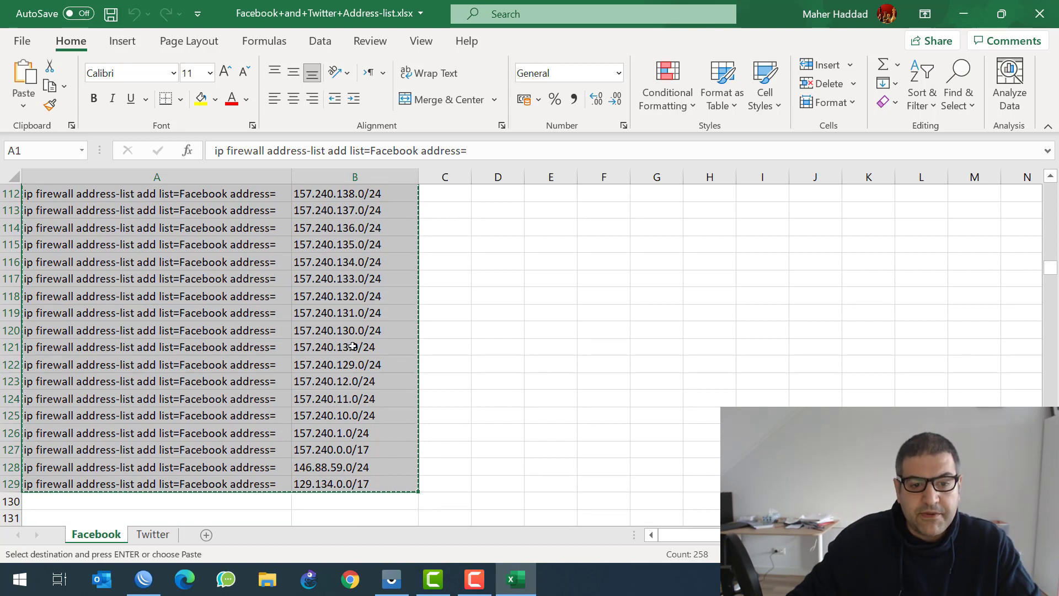
left_click(147, 583)
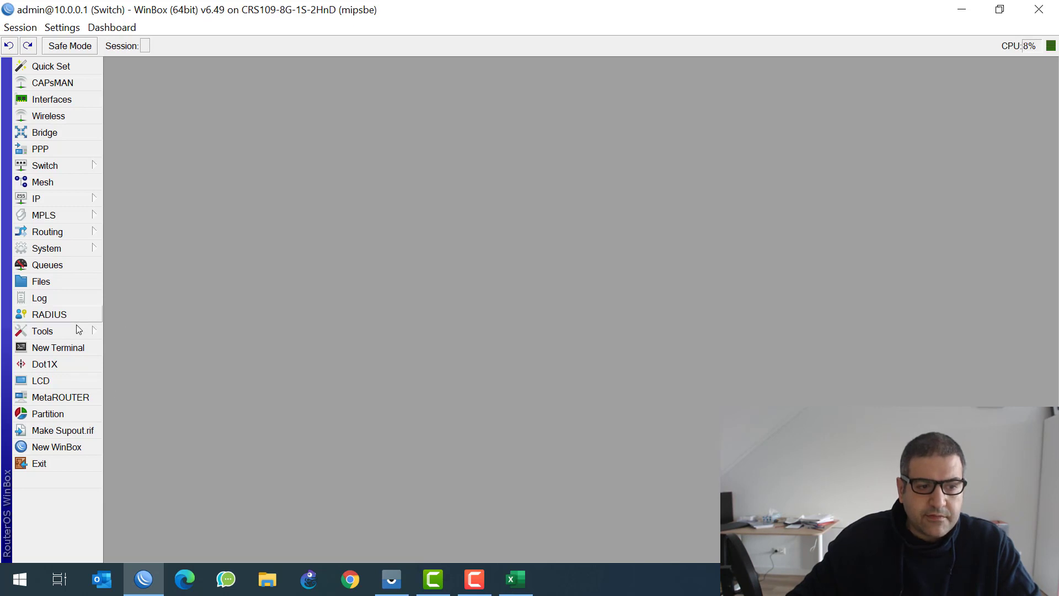
Paste the copied Facebook address-list add commands into a new router terminal to run them
left_click(54, 353)
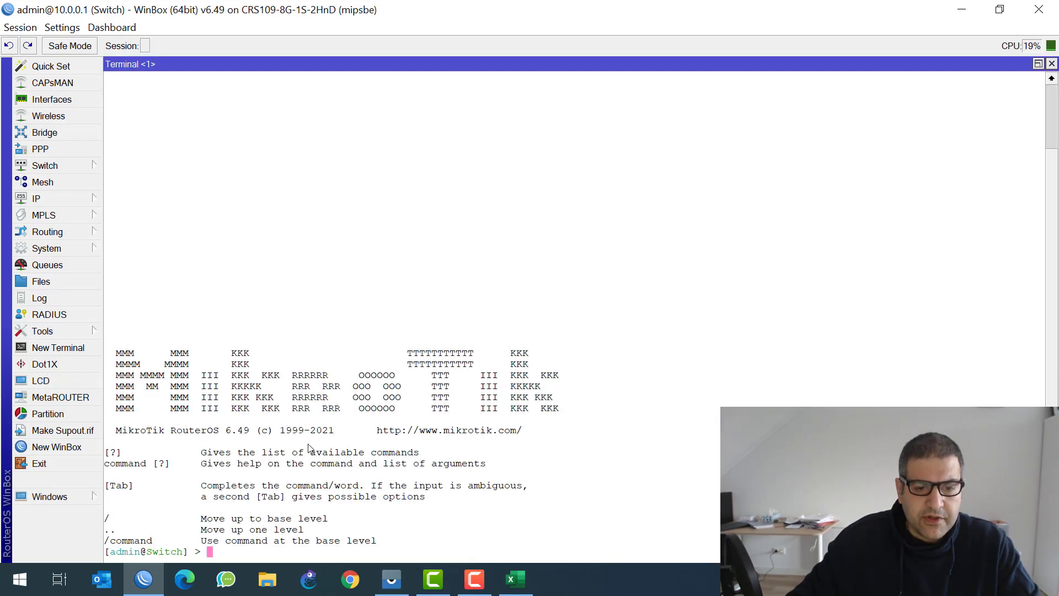
right_click(316, 456)
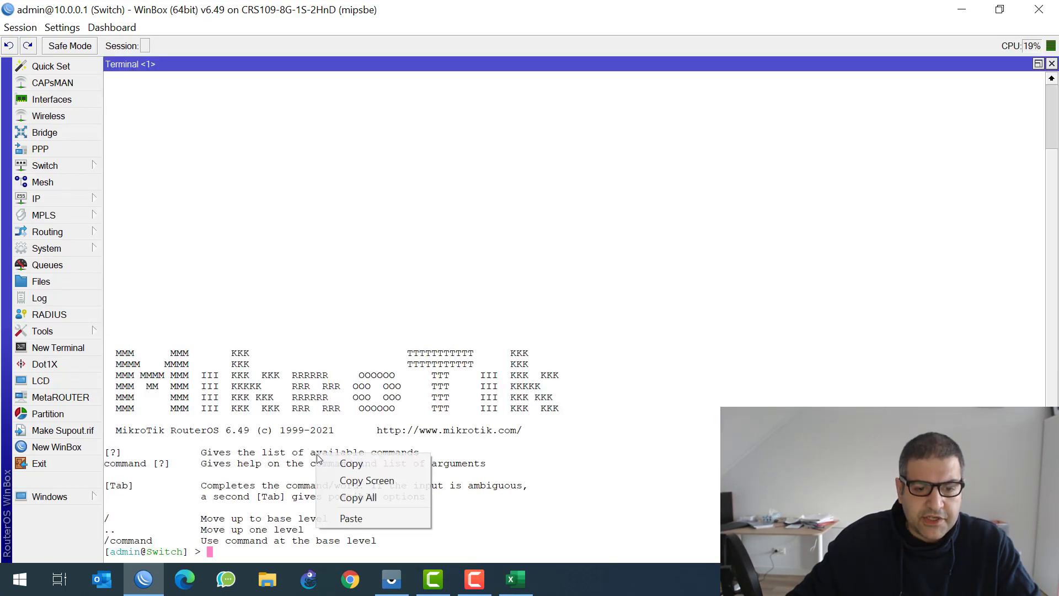
left_click(363, 517)
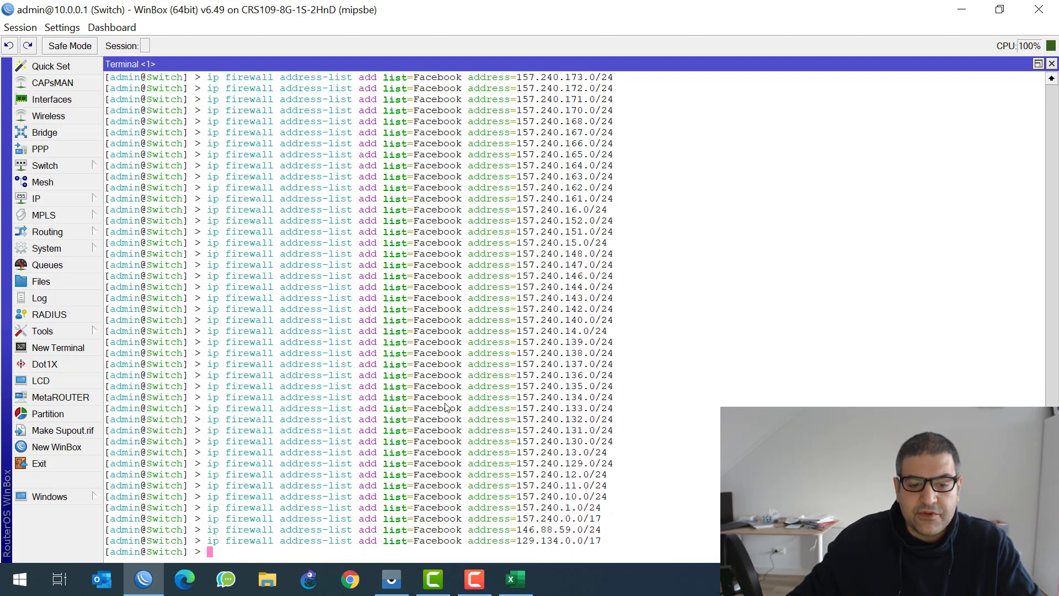
Close the terminal, filter Address Lists to Facebook to verify its 129 entries, then close Firewall
left_click(1052, 64)
left_click(63, 199)
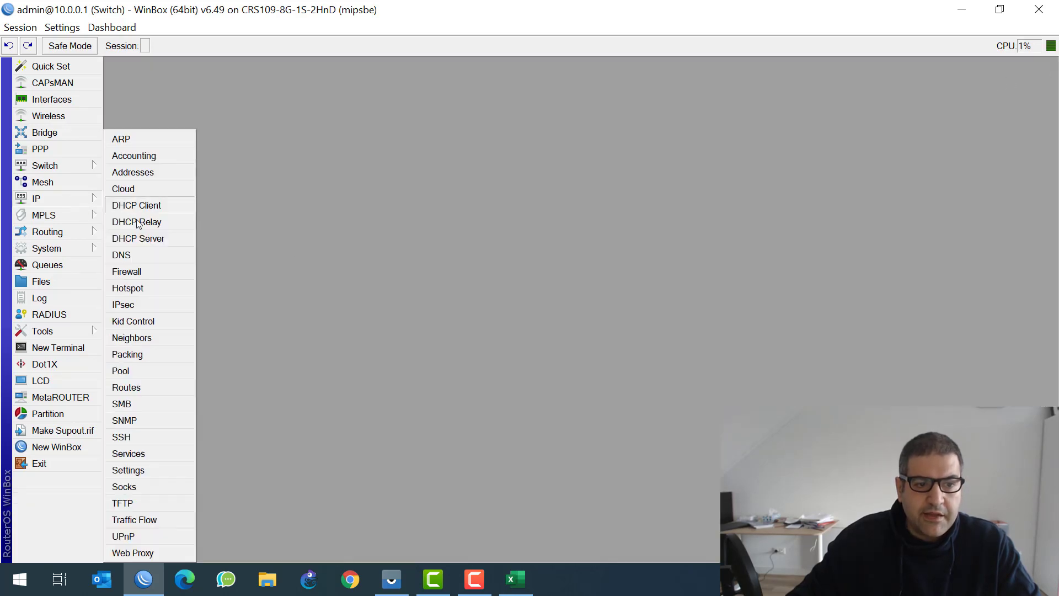
left_click(157, 273)
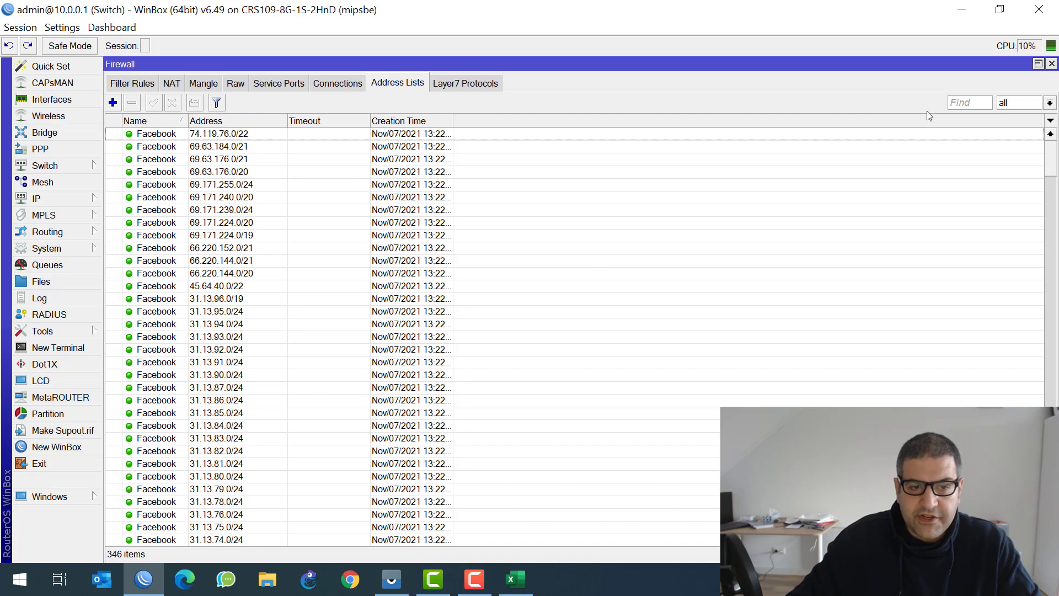
left_click(1030, 104)
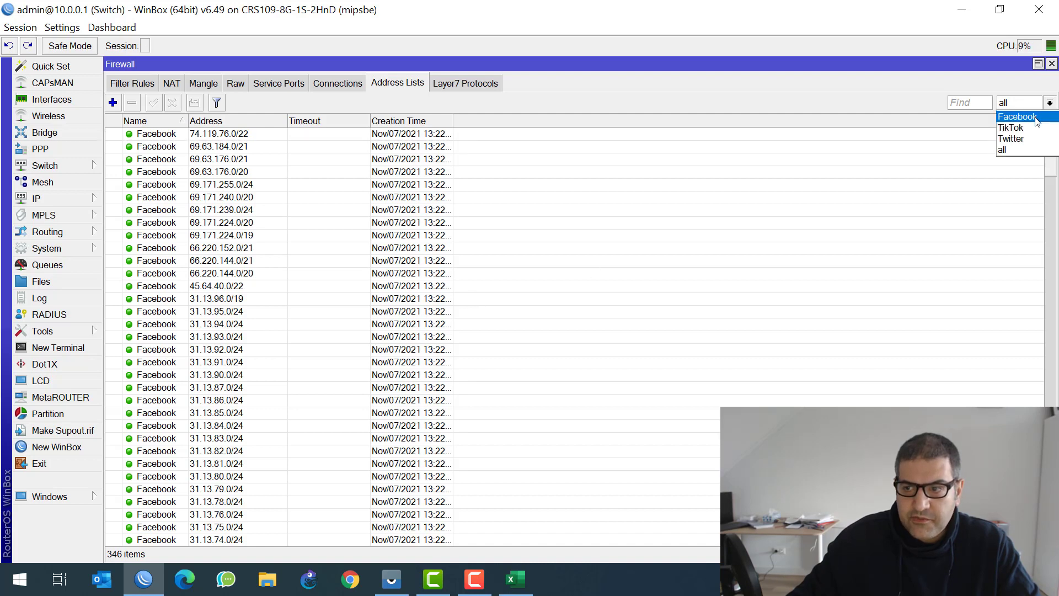
left_click(1037, 118)
left_click_drag(1054, 150, 1029, 128)
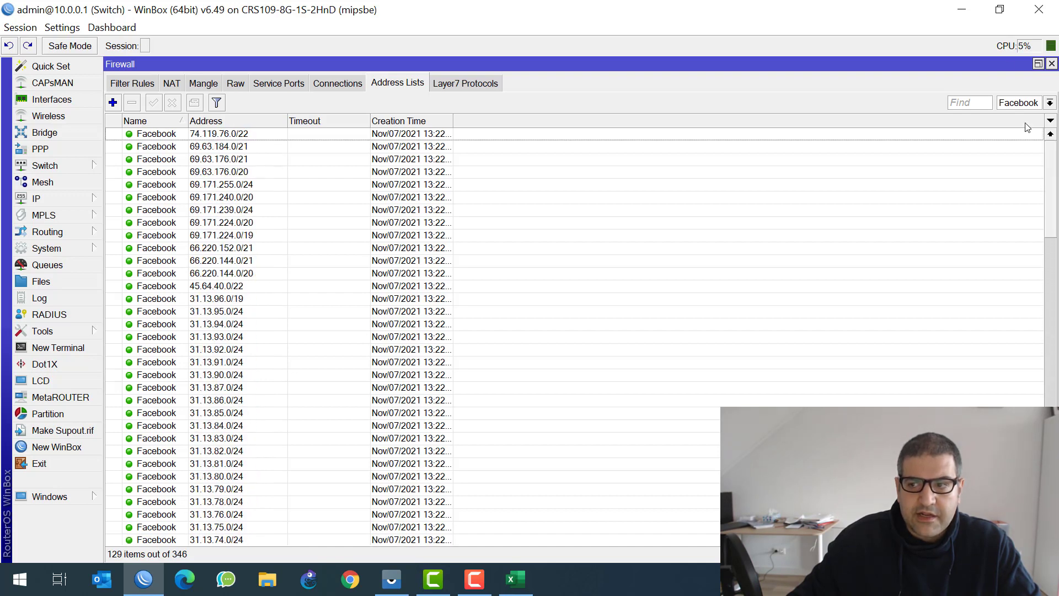
left_click(1051, 64)
Open Firewall Filter Rules and add a new rule on chain forward, showing its General tab
left_click(66, 198)
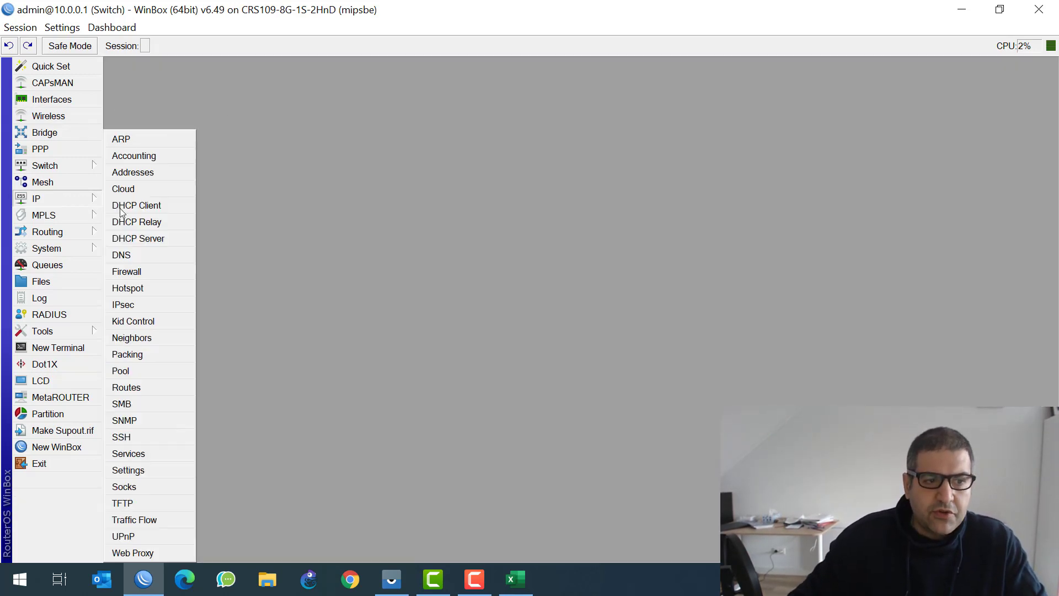
left_click(154, 272)
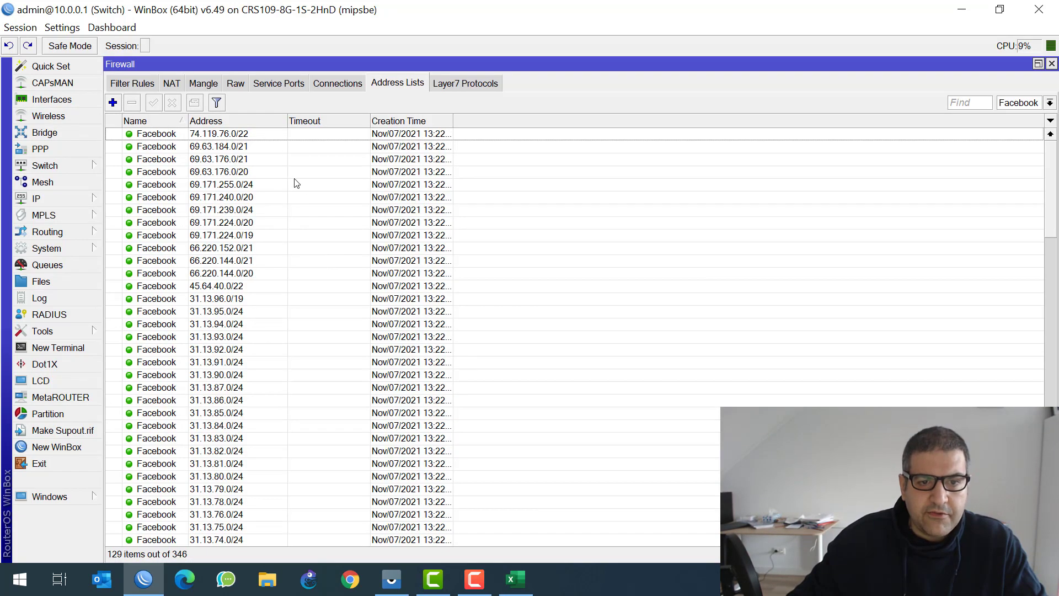
left_click(138, 84)
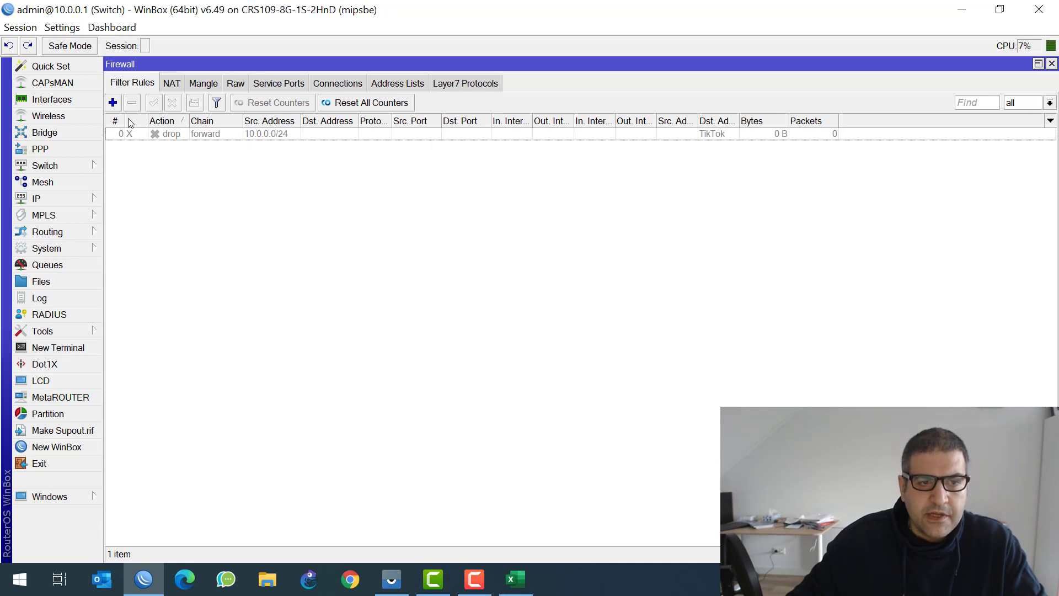
left_click(113, 103)
left_click(390, 150)
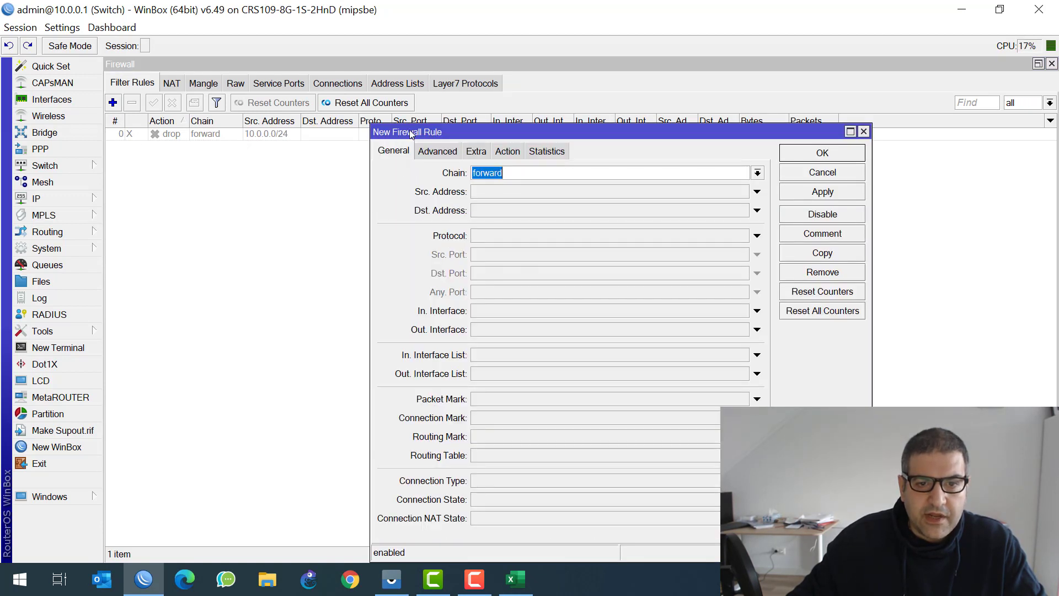
left_click_drag(409, 132, 167, 155)
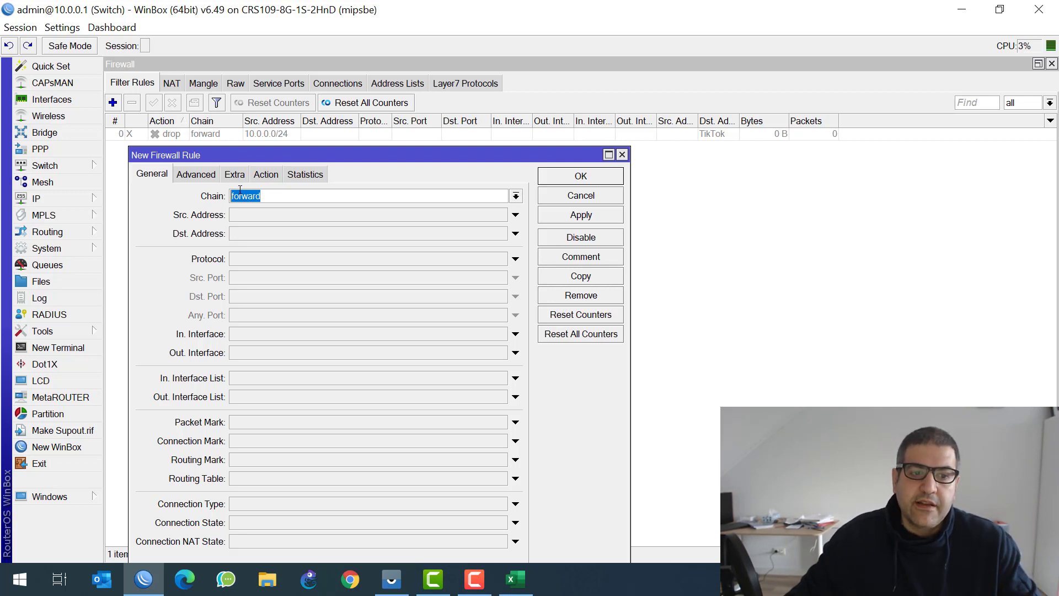
Check the LAN address 10.0.0.1/24 under IP Addresses, then set the rule's Src. Address to 10.0.0.0/24
left_click(254, 215)
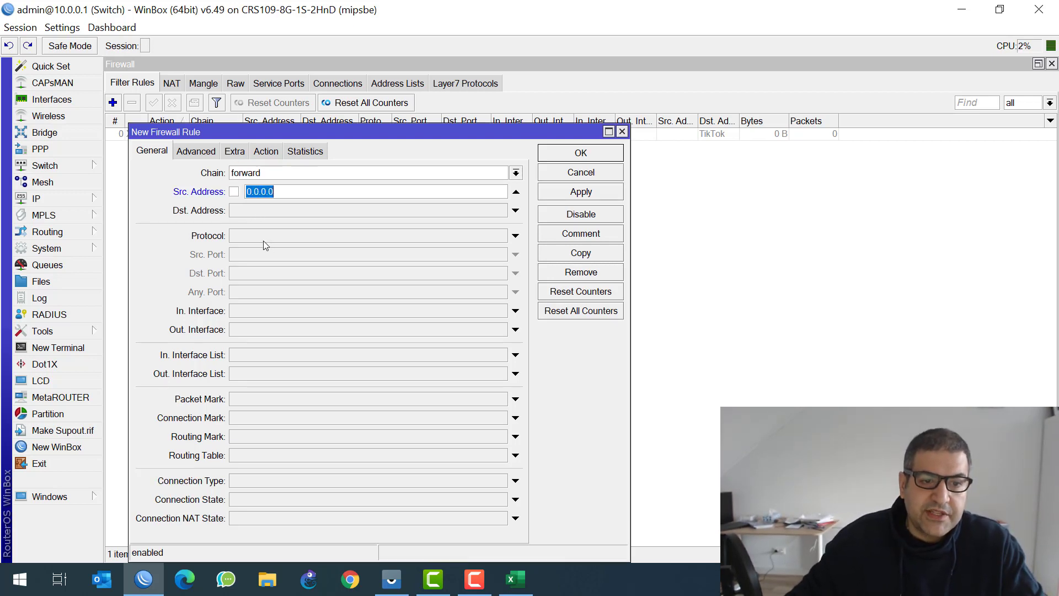
left_click(66, 199)
left_click(165, 171)
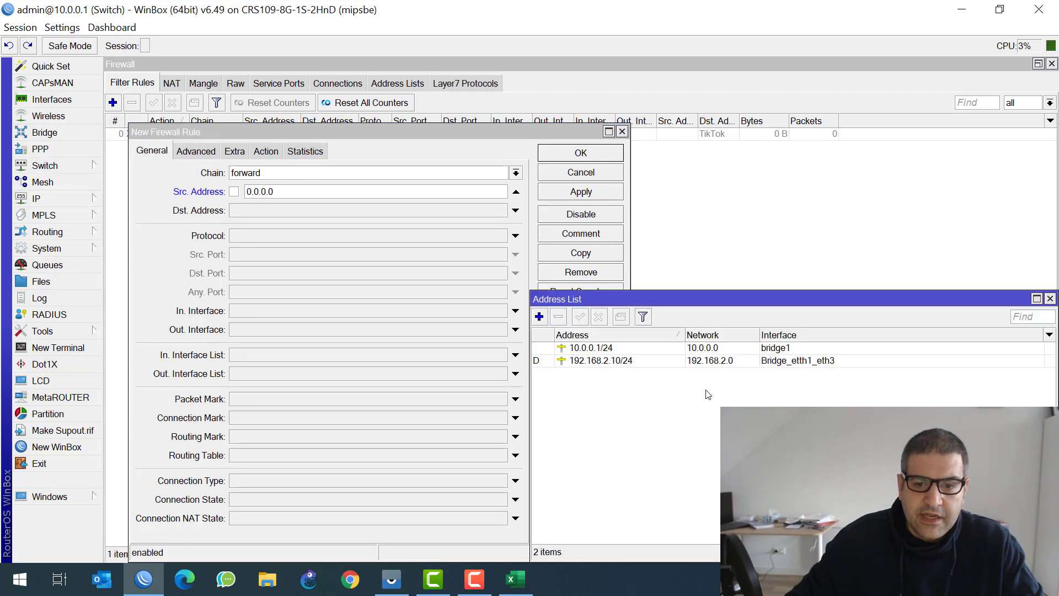
left_click(599, 350)
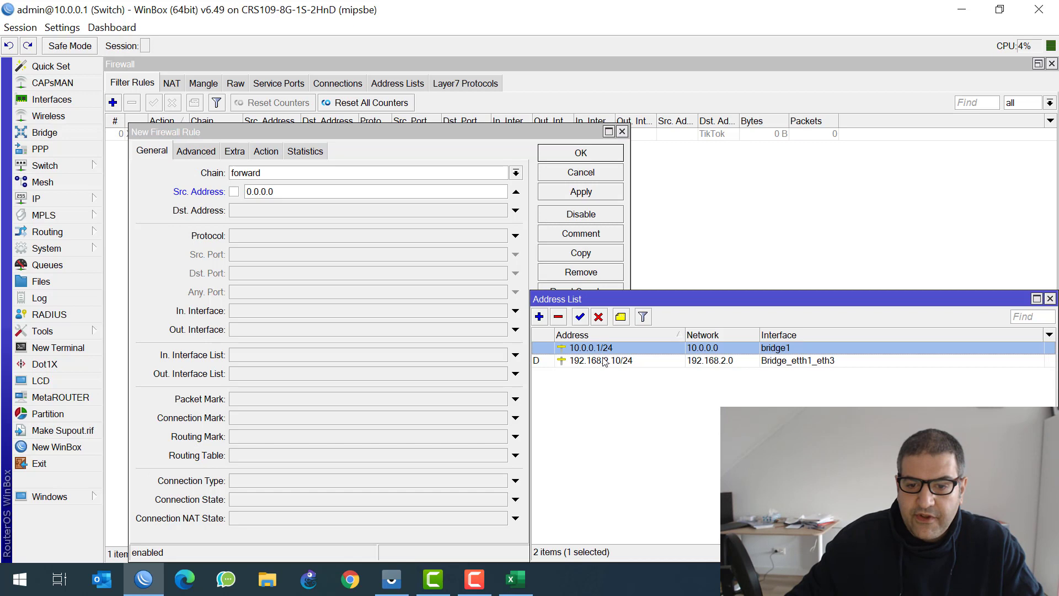
left_click(1050, 298)
left_click(278, 192)
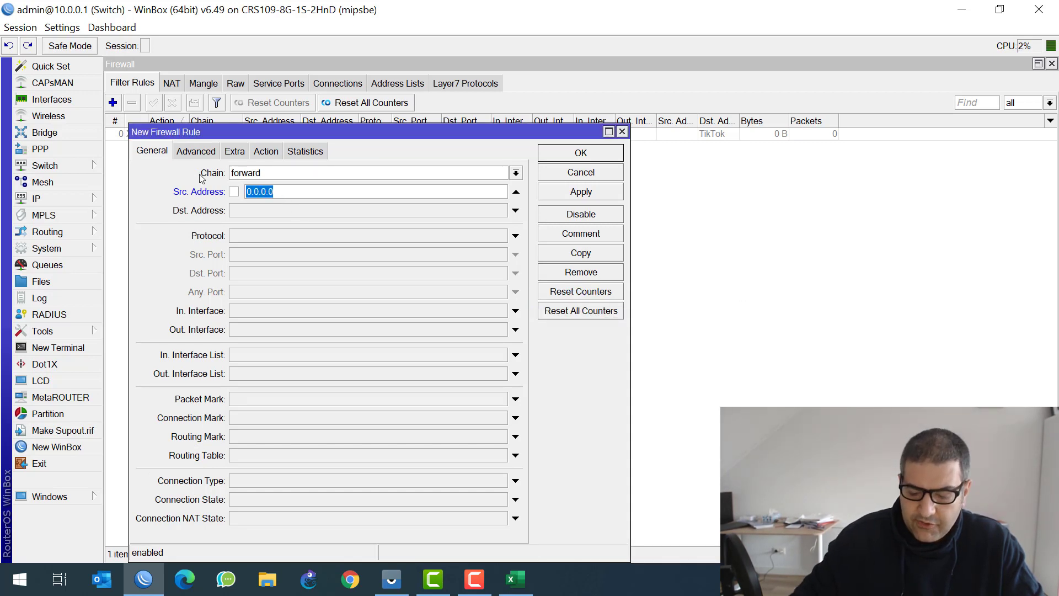
type("10.0.0.")
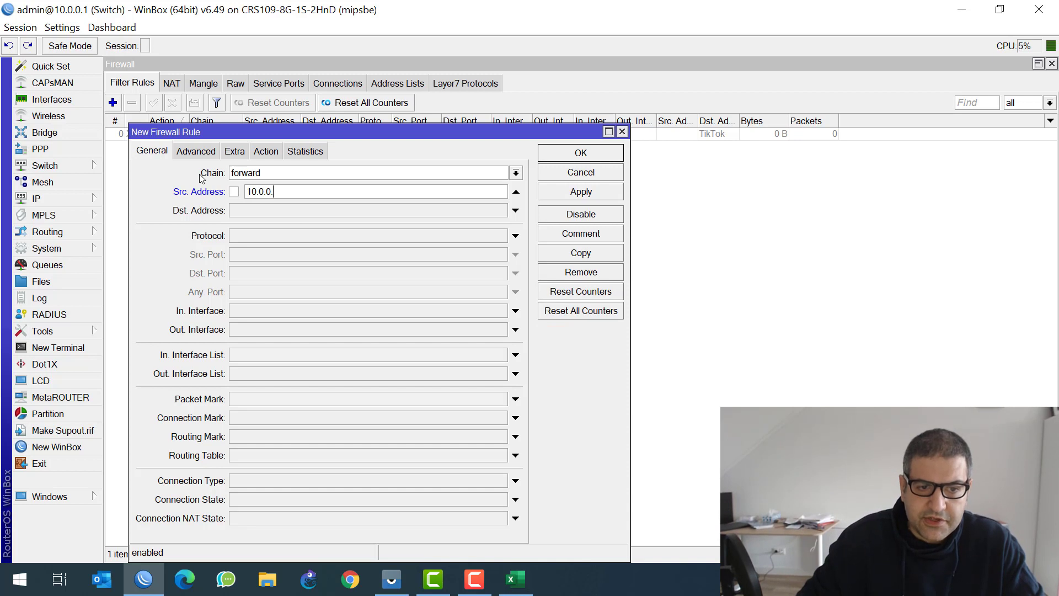
type("0/24")
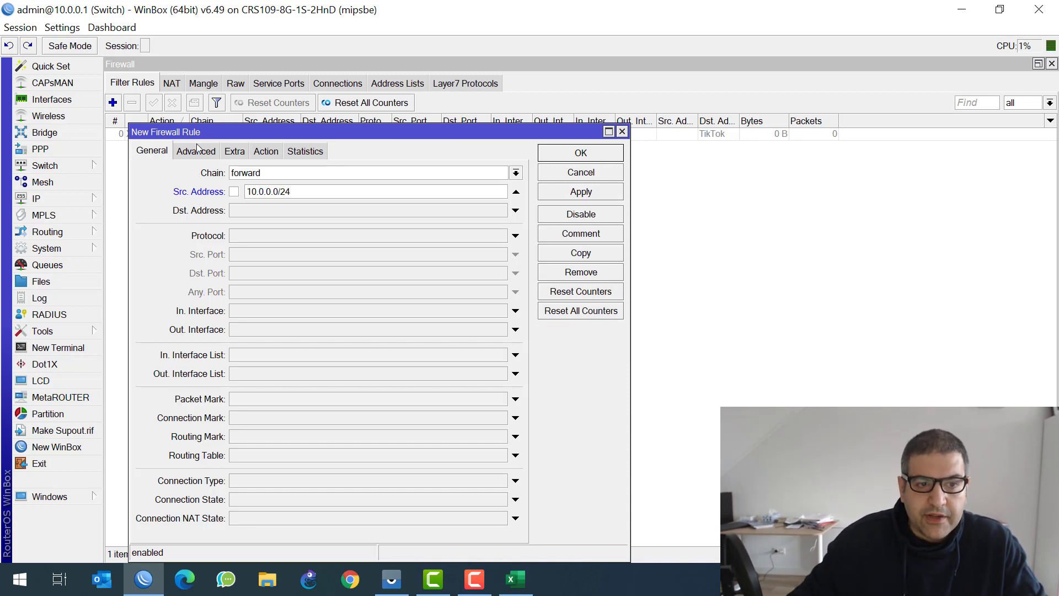
Set the rule's Dst. Address List to Facebook on the Advanced tab and recheck the 10.0.0.0/24 source
left_click(197, 151)
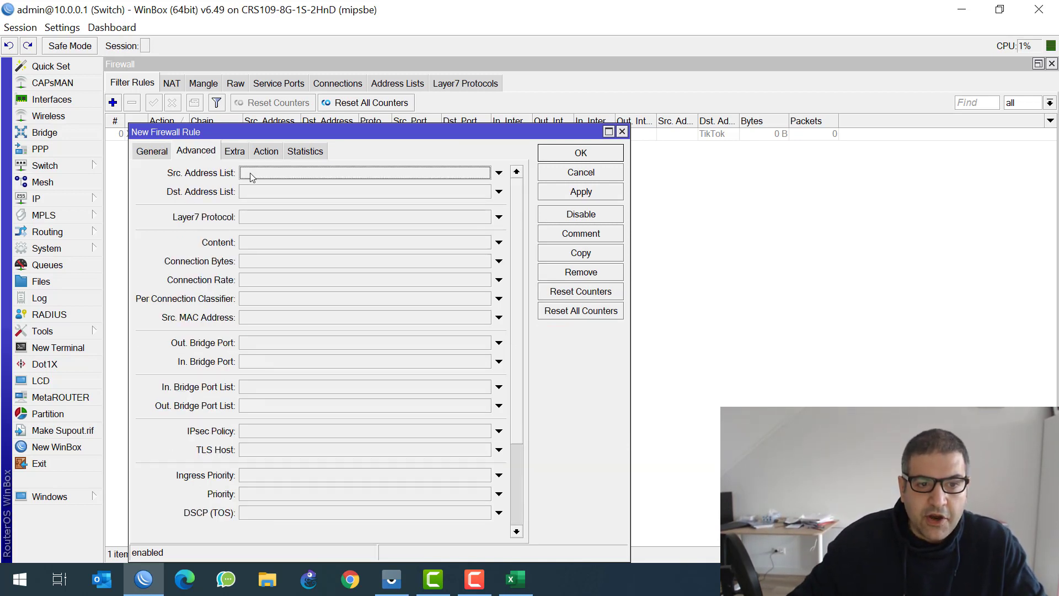
left_click(277, 191)
left_click(484, 191)
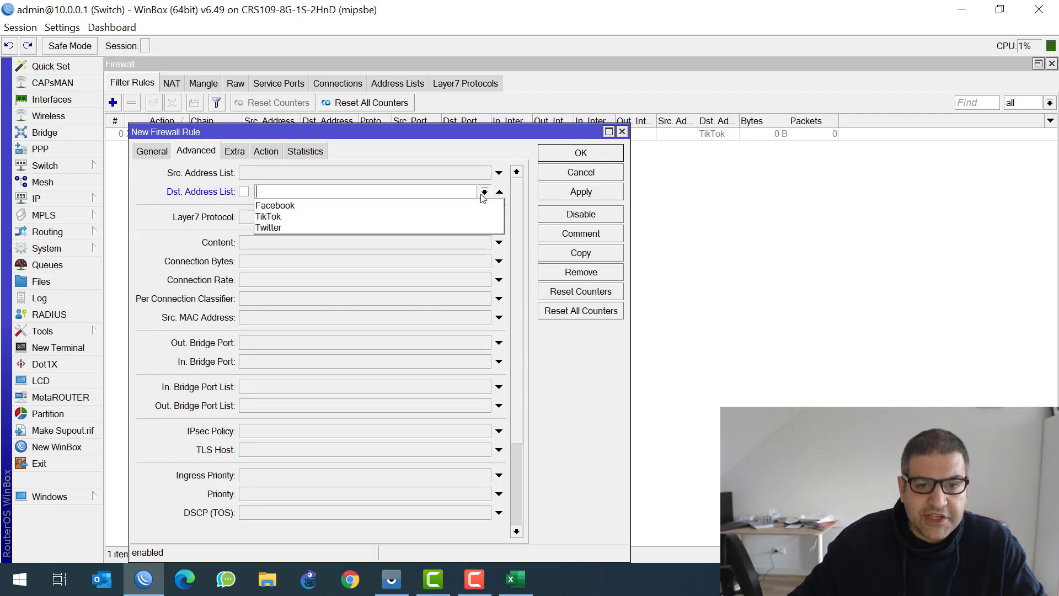
left_click(345, 205)
left_click(149, 152)
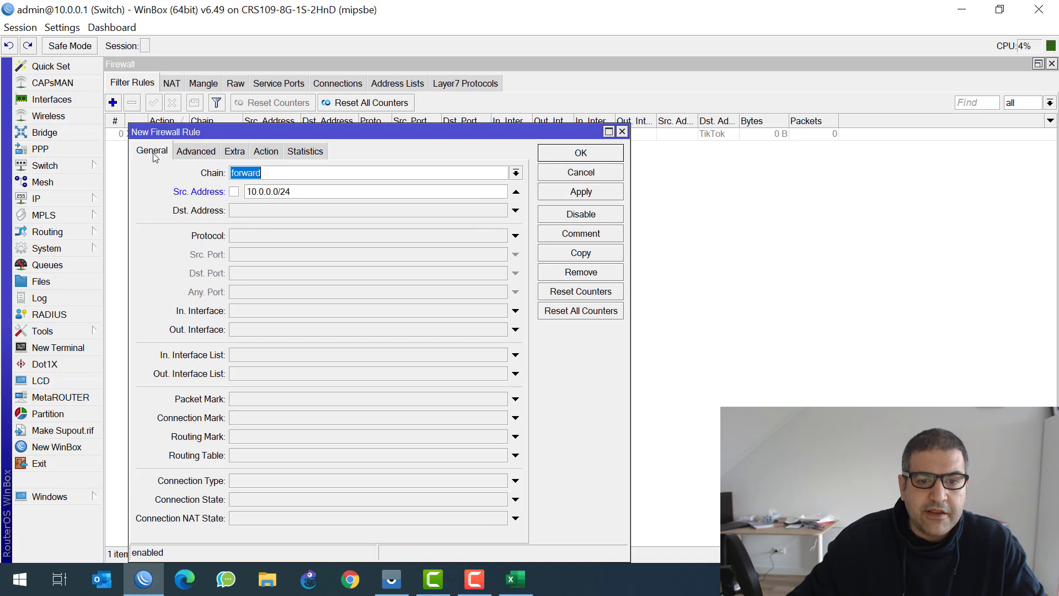
double_click(283, 191)
left_click_drag(283, 191, 226, 174)
left_click(199, 152)
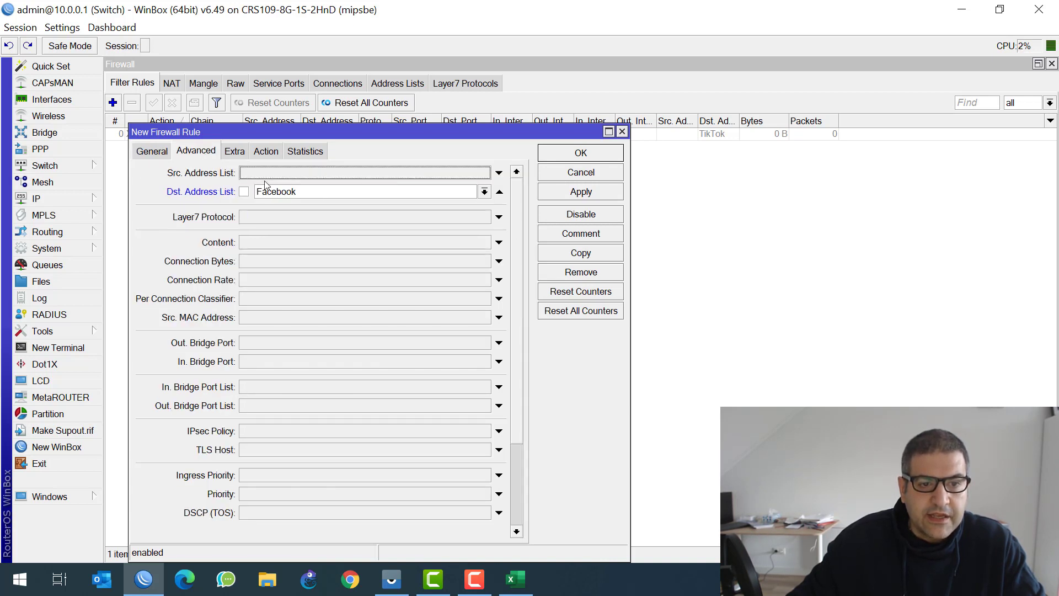
left_click(328, 193)
left_click_drag(286, 192, 252, 188)
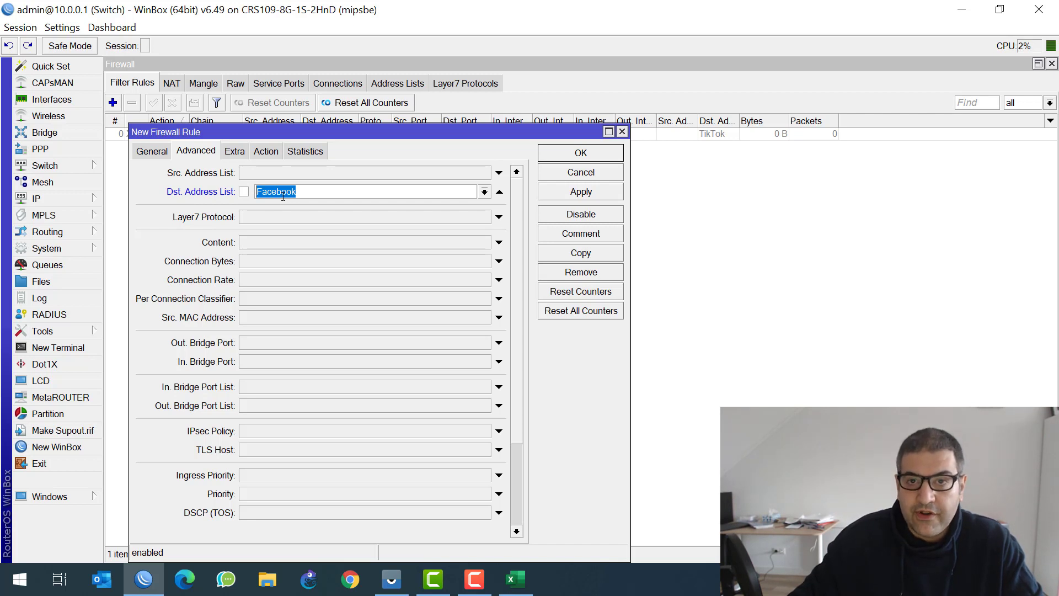
Set the rule's action to drop, review chain forward, 10.0.0.0/24 and Facebook settings, and save with OK
left_click(273, 153)
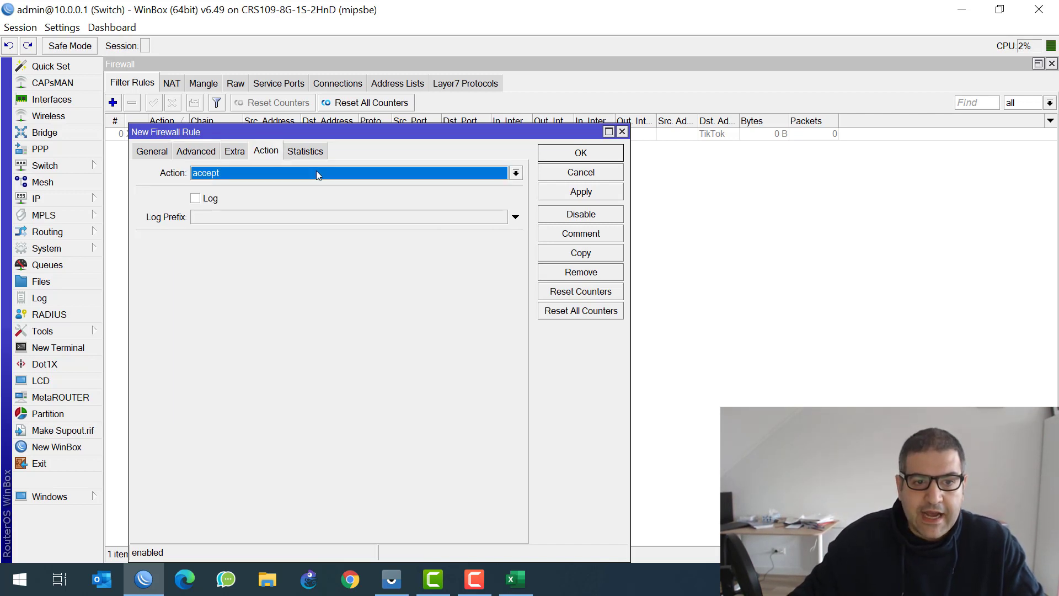
left_click(290, 171)
left_click(196, 224)
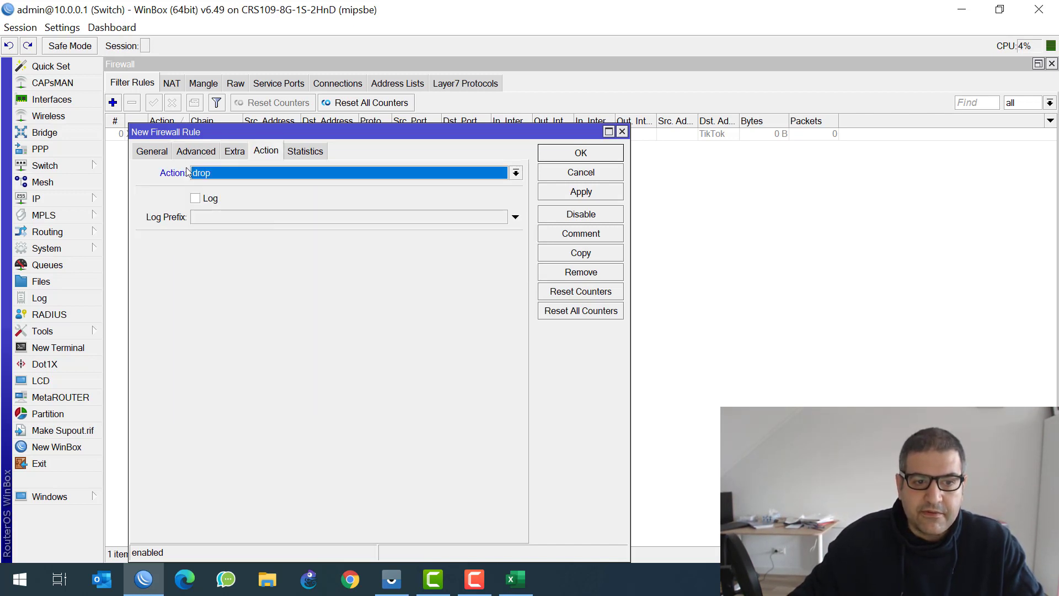
left_click(160, 155)
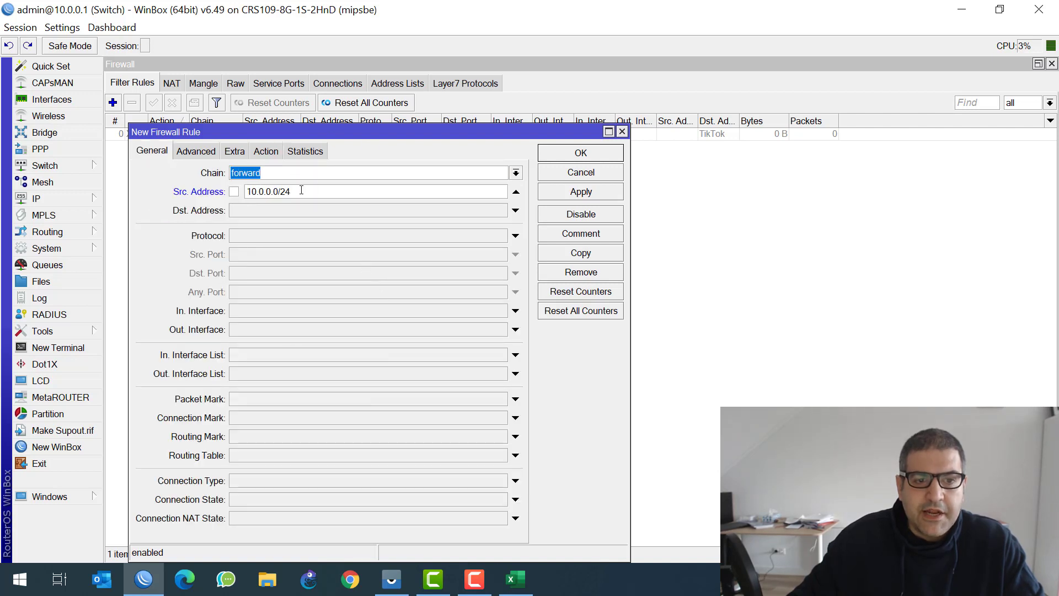
left_click(218, 191)
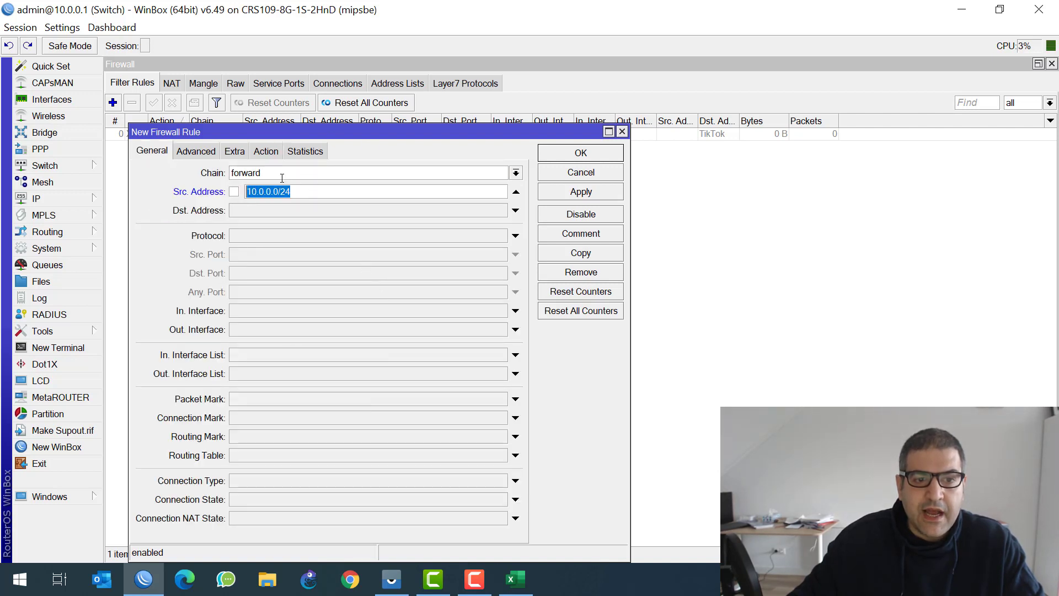
left_click(213, 172)
left_click(204, 152)
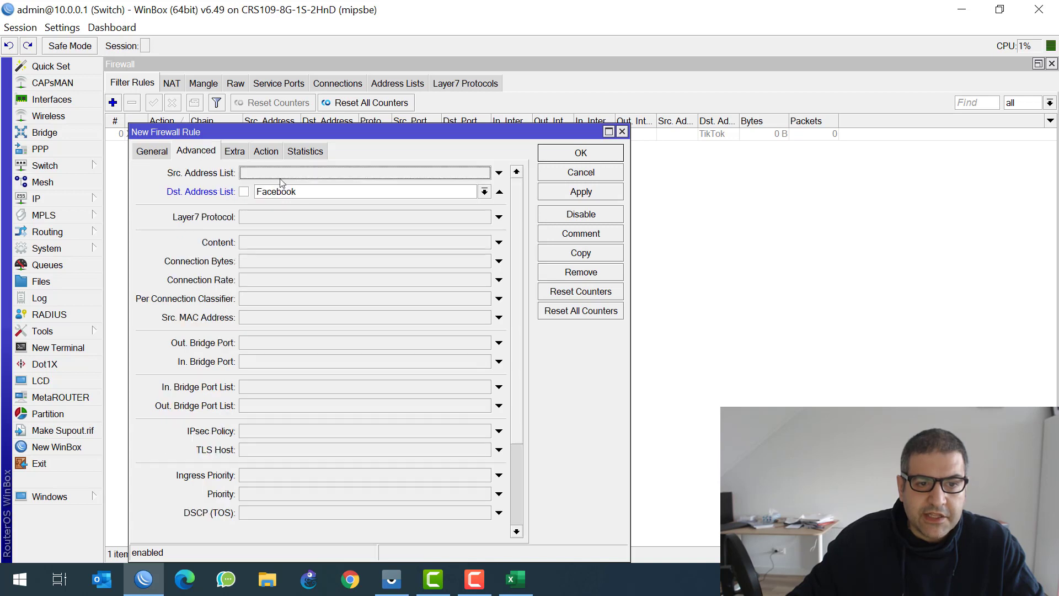
left_click_drag(320, 194, 254, 191)
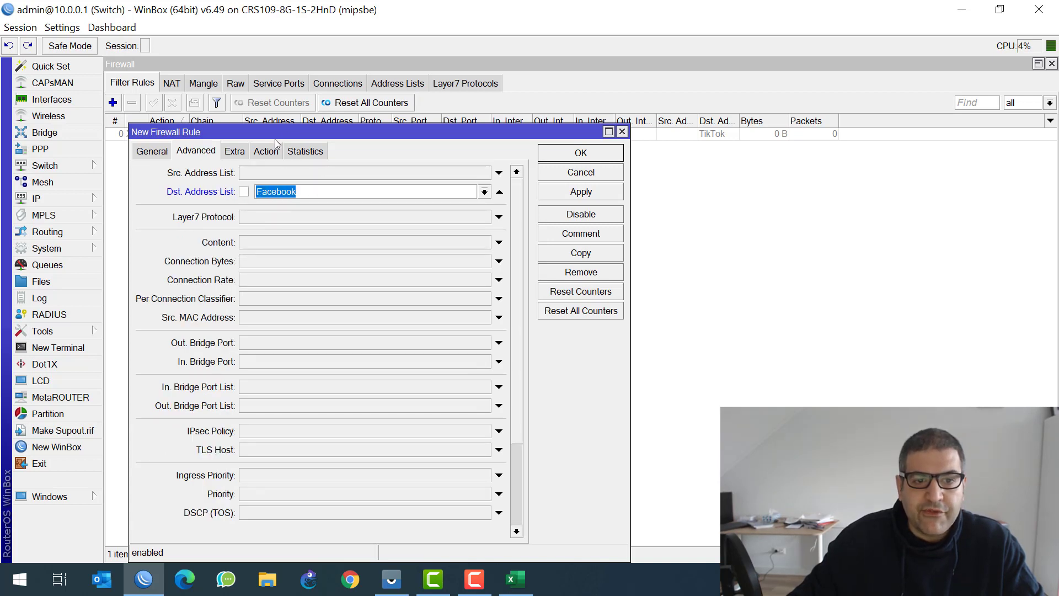
left_click(266, 151)
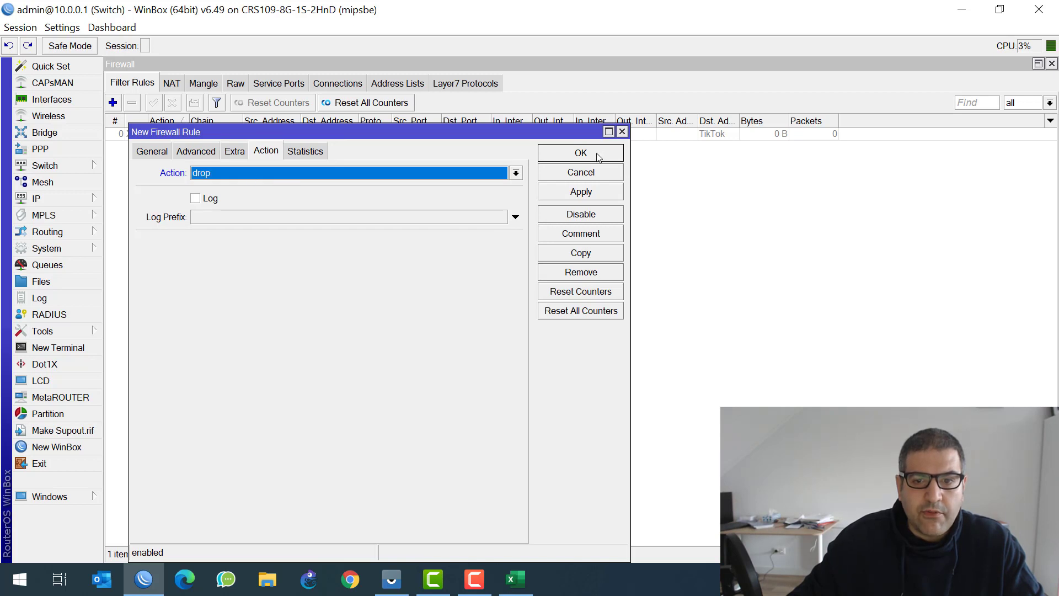
left_click(581, 153)
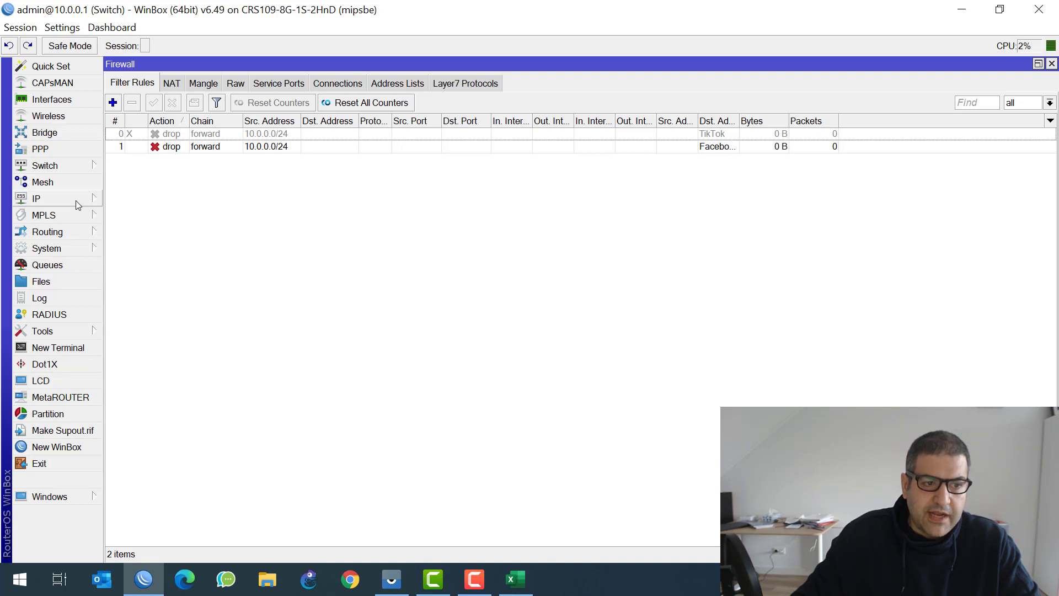
Confirm the Wireless Registration tab lists no clients, close it, and select the Facebook drop rule
left_click(61, 116)
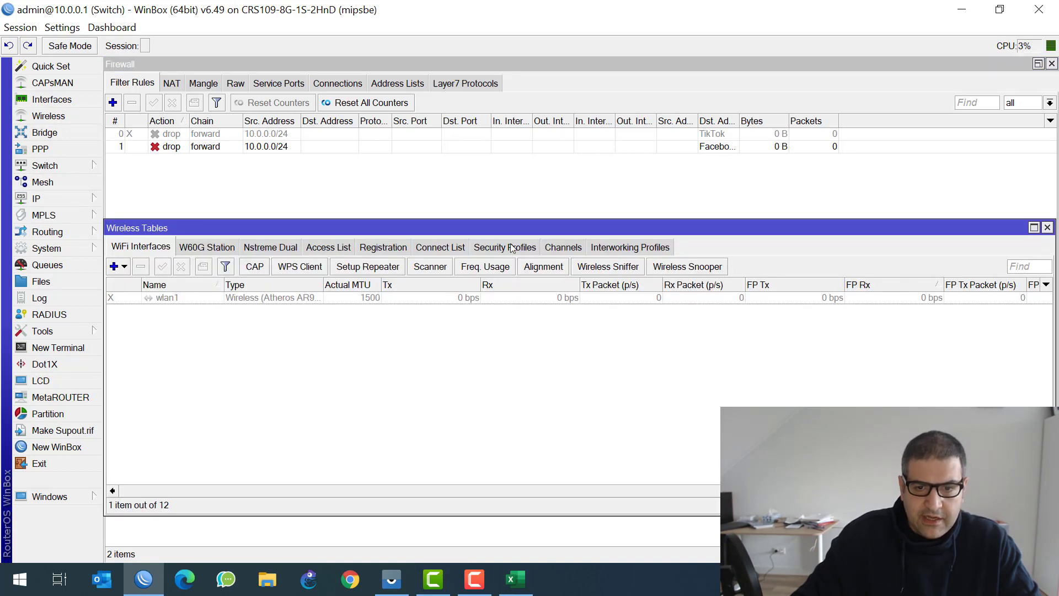
left_click(394, 251)
left_click_drag(407, 232, 422, 190)
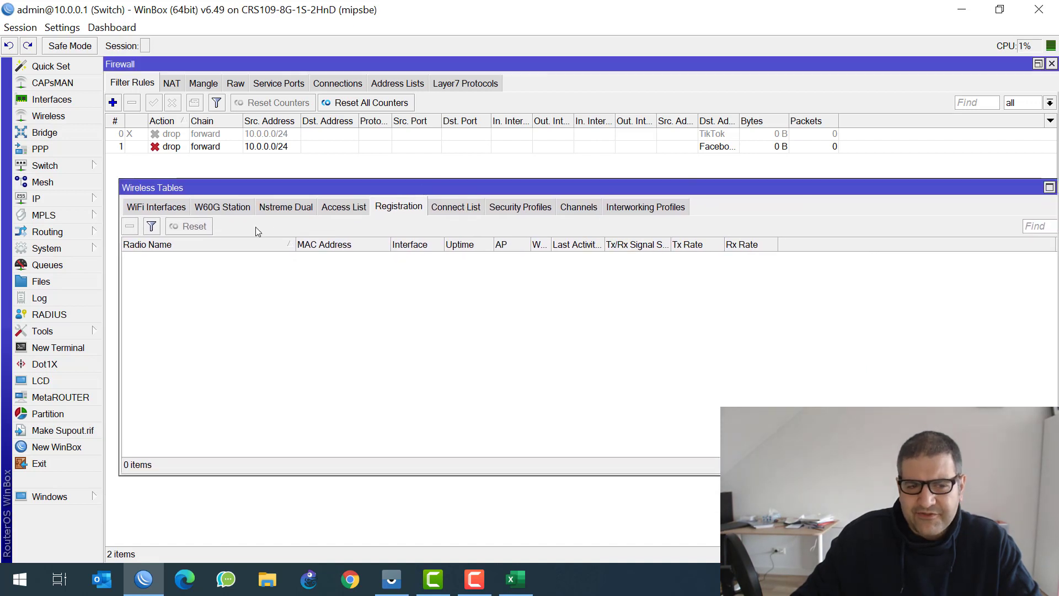
key("Escape")
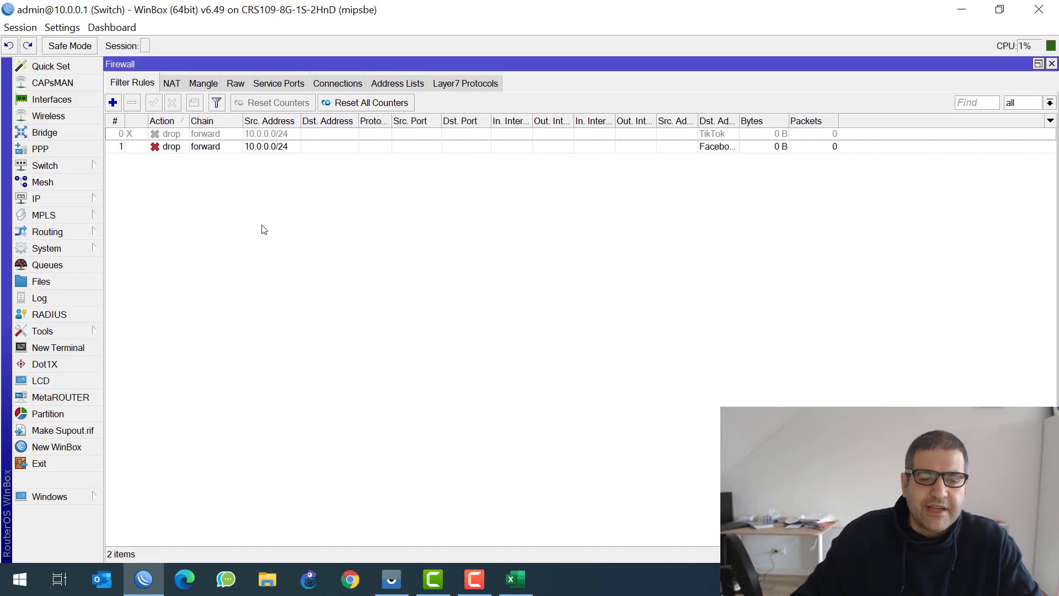
left_click(258, 150)
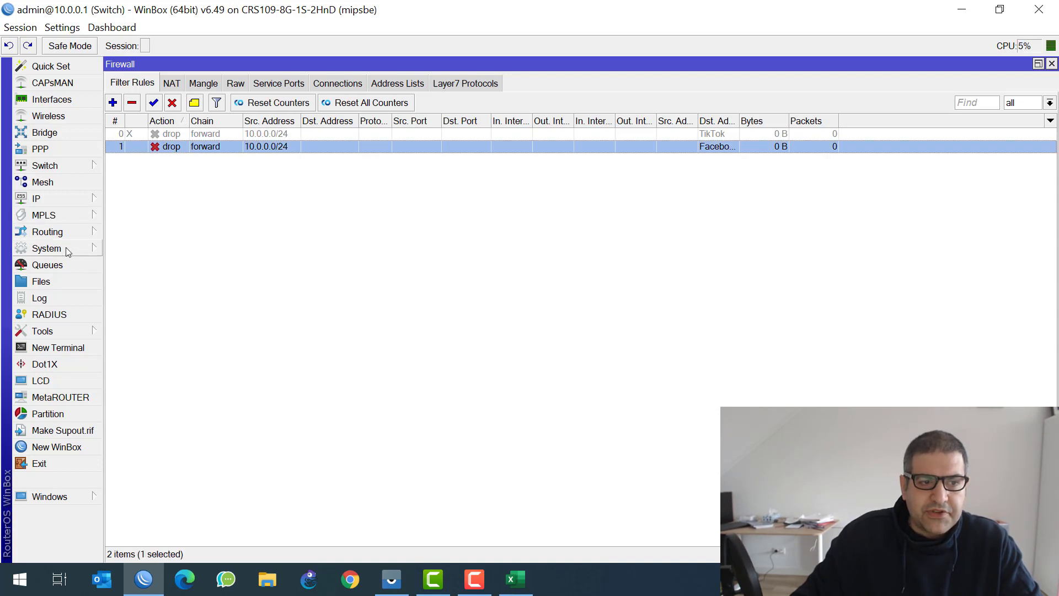
Open the DHCP Server's Leases list from the IP menu
left_click(66, 198)
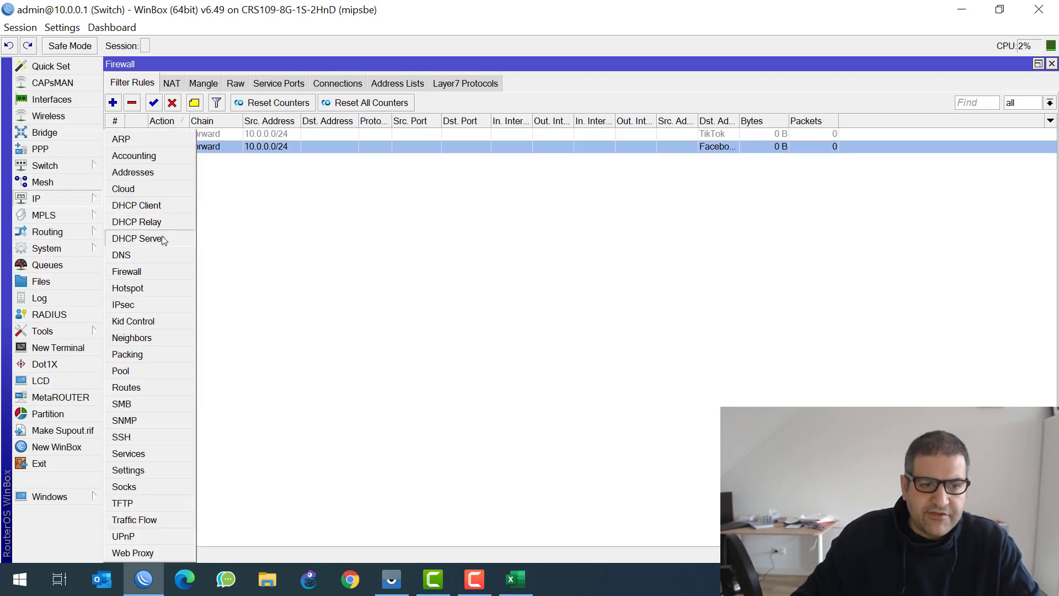
left_click(163, 239)
left_click(199, 84)
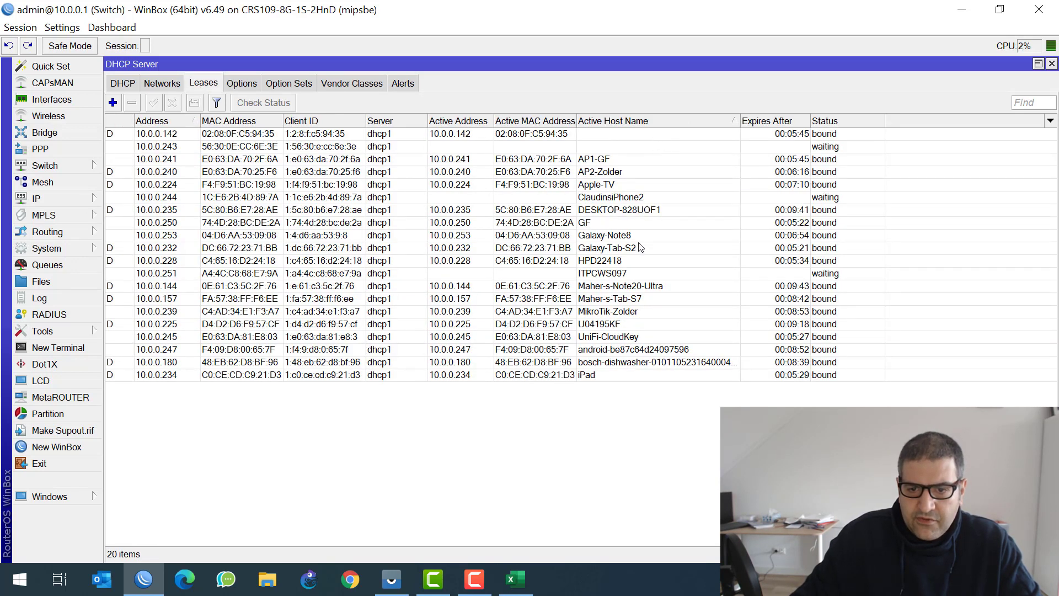
Compare the Galaxy-Note8 and Note20 Ultra leases, ending on Galaxy-Note8 at 10.0.0.253
left_click(628, 235)
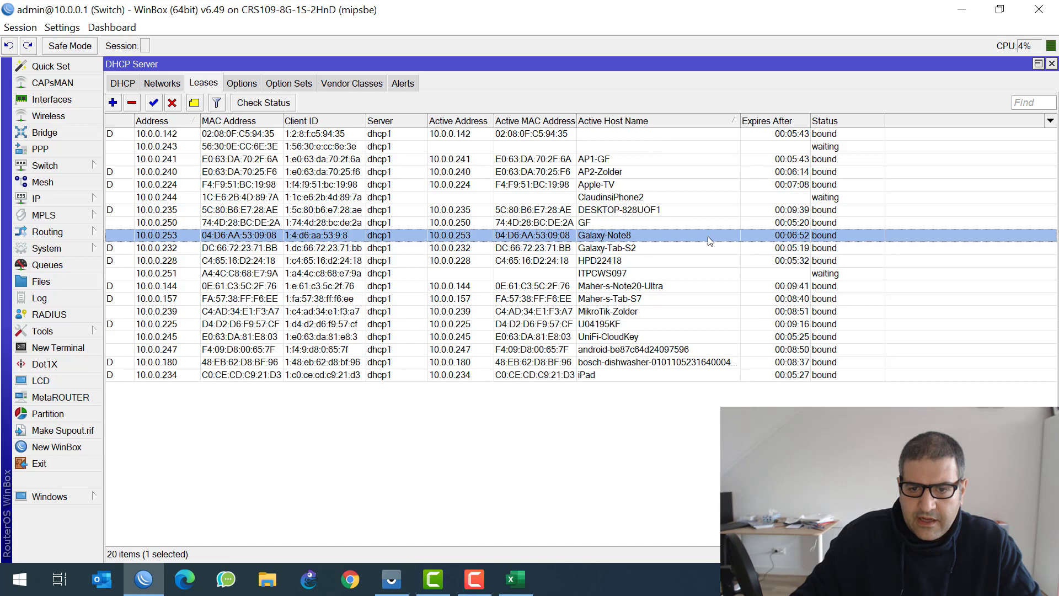
left_click(644, 284)
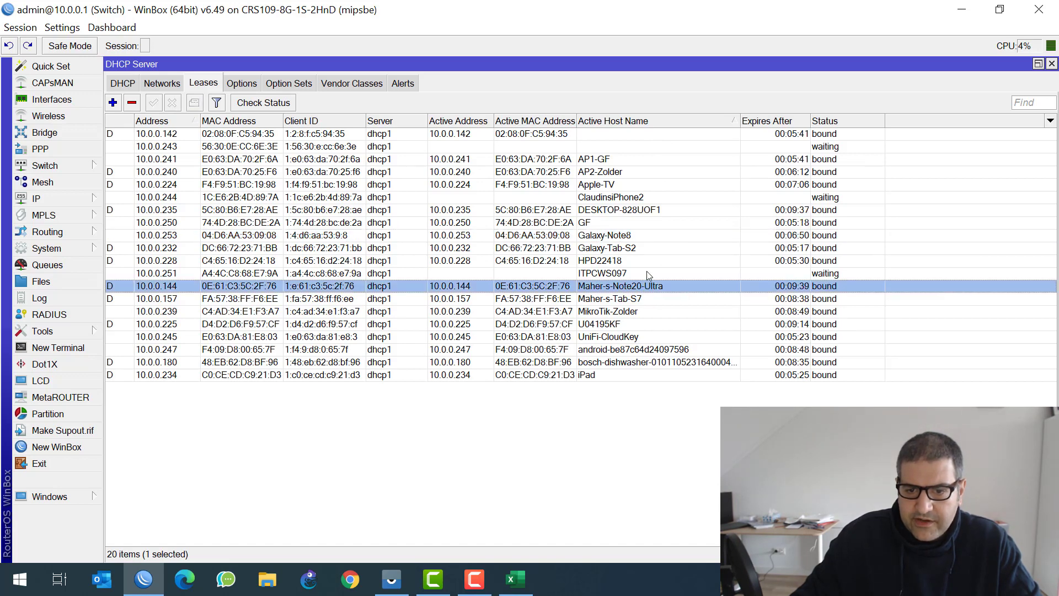
left_click(625, 236, "ctrl")
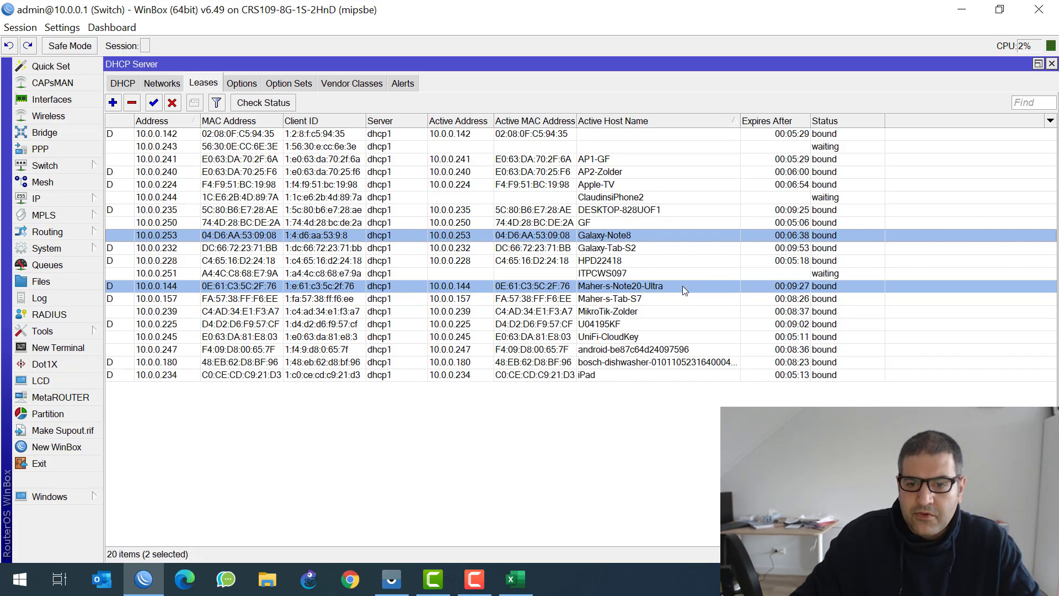
left_click(651, 287)
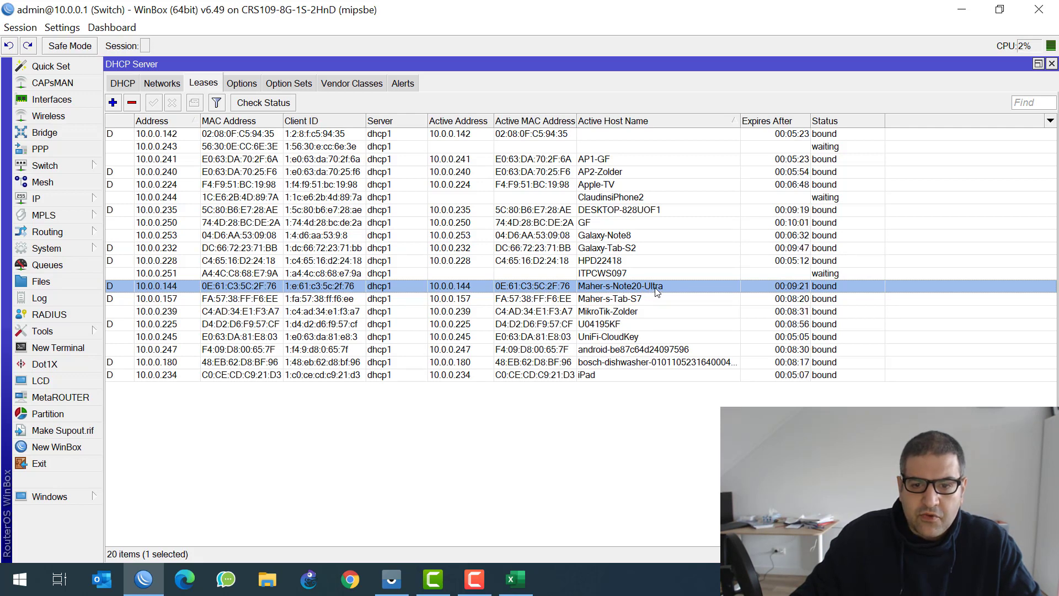
left_click(621, 236)
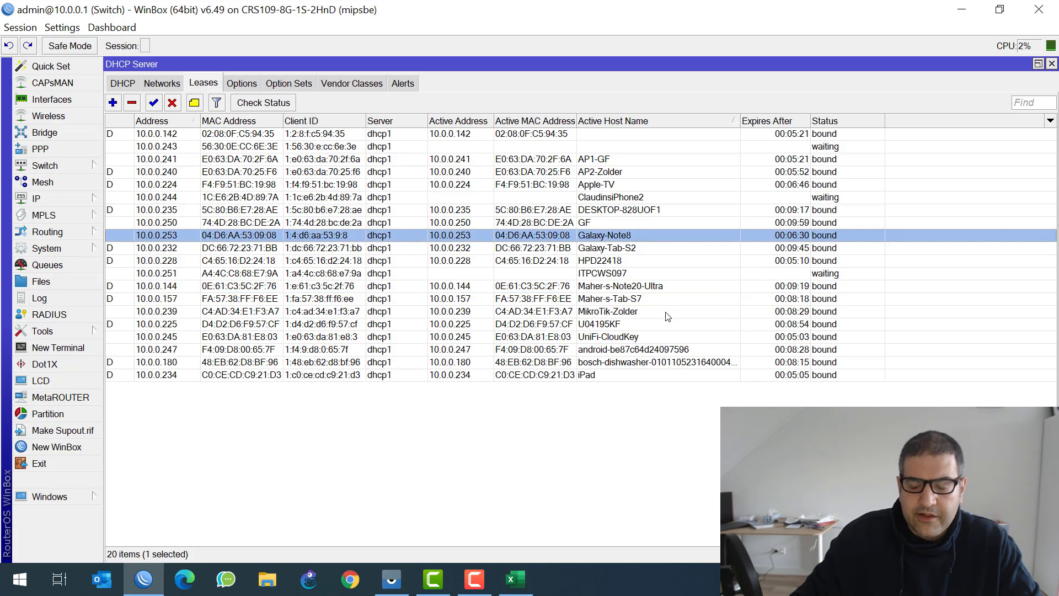
left_click(649, 290)
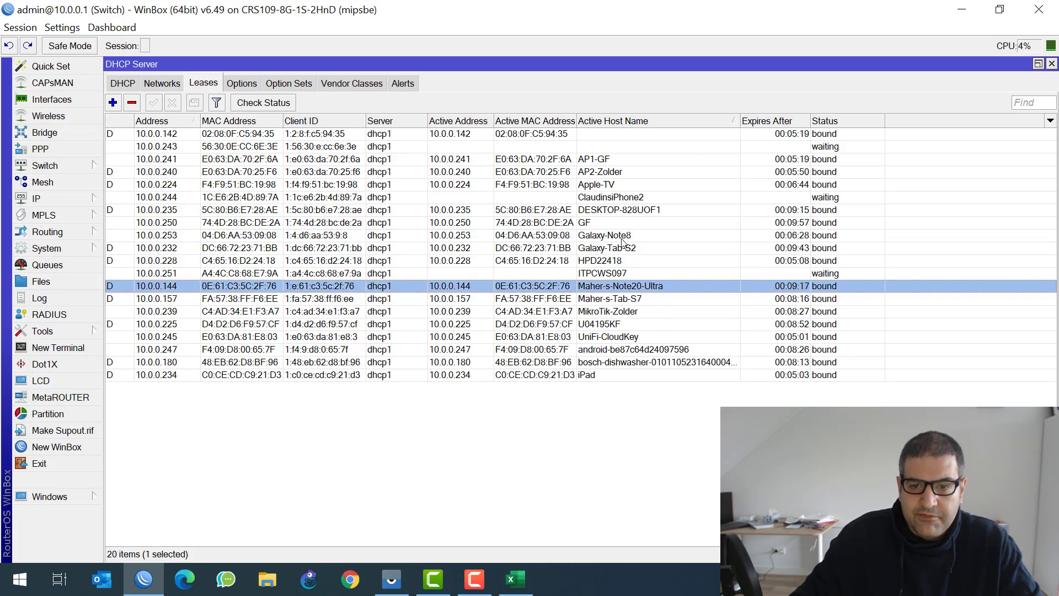
left_click(622, 236)
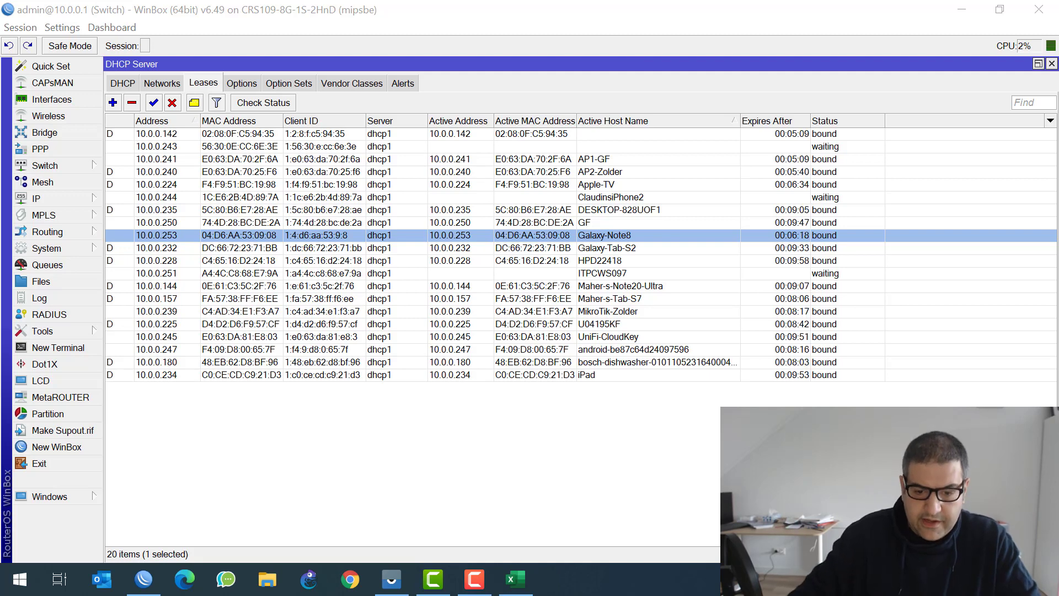
Bring up the mirrored phone's WhatsApp chat and maximize its window
left_click(392, 580)
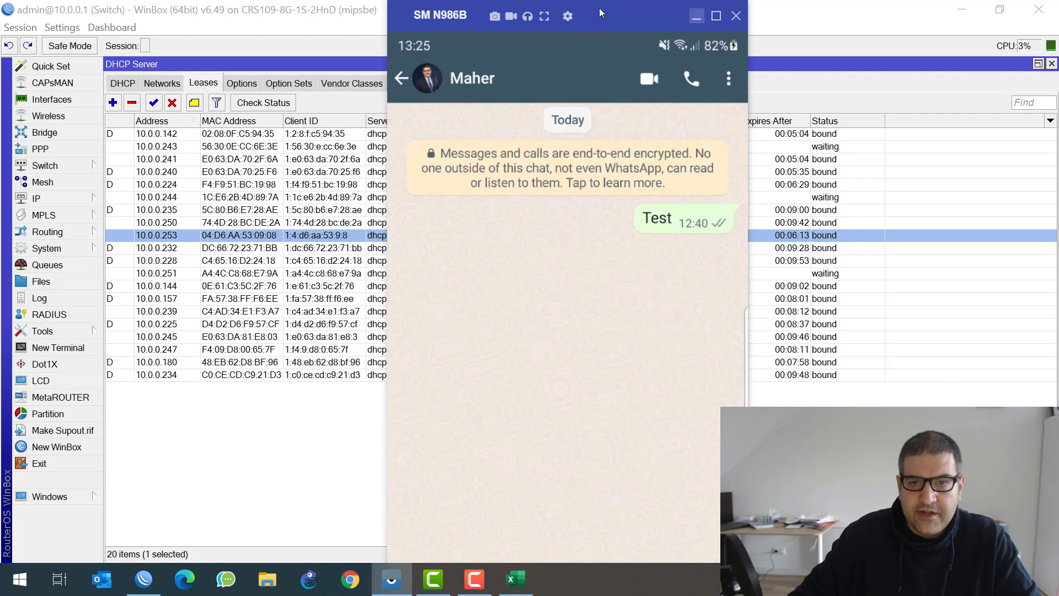
left_click_drag(599, 7, 386, 12)
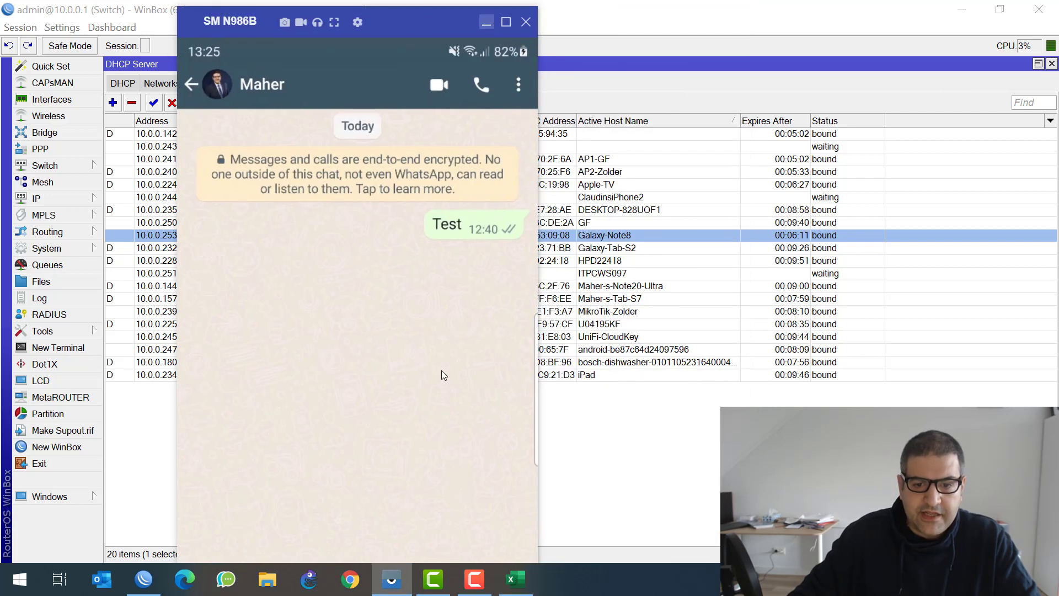
left_click_drag(405, 15, 407, 6)
double_click(406, 6)
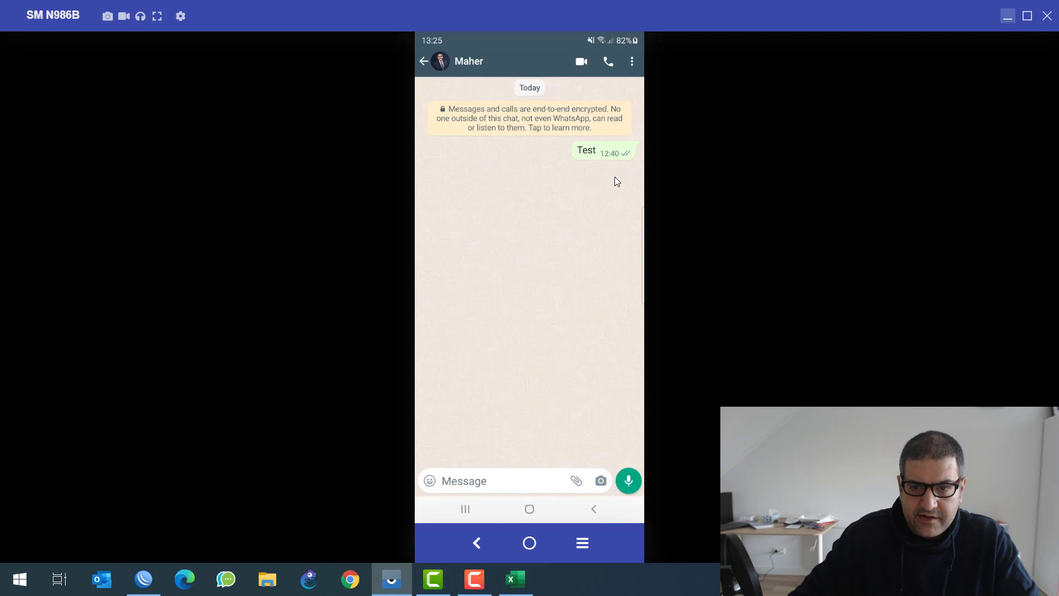
Send a 'Test' WhatsApp message, then minimize the phone window
left_click(492, 487)
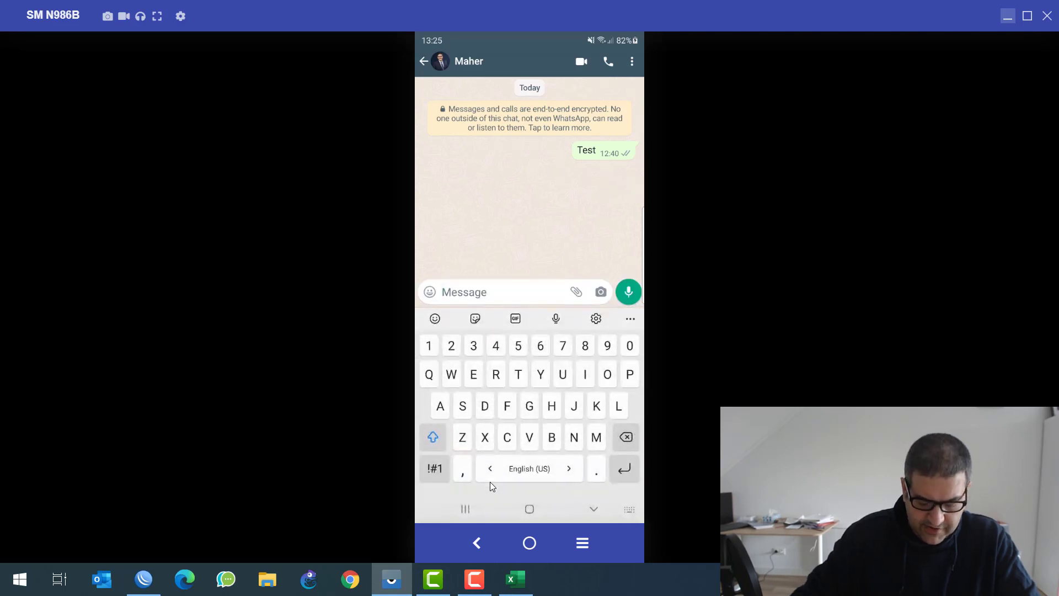
type("Test")
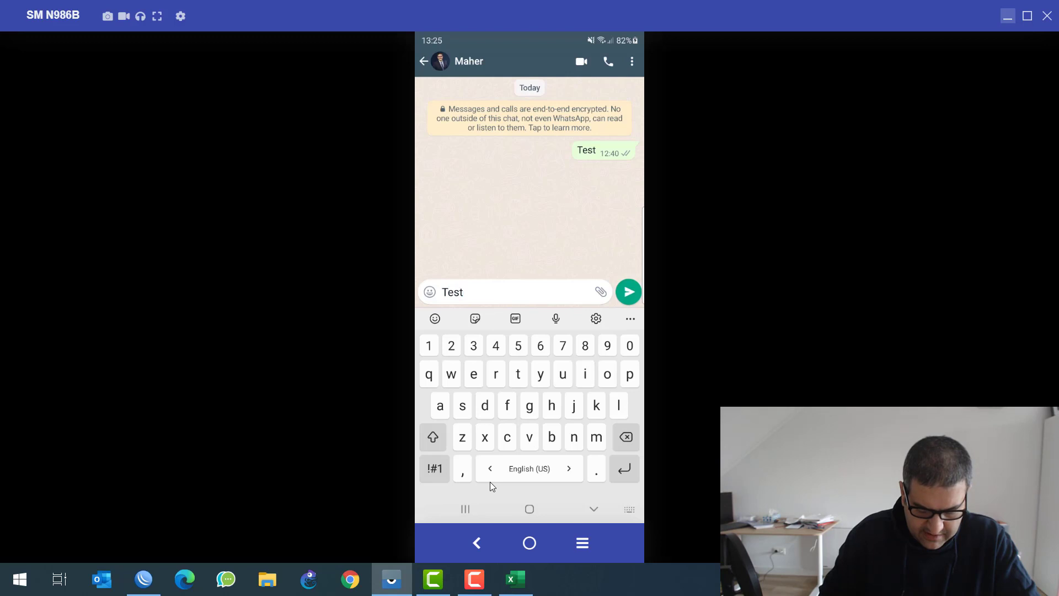
key("Return")
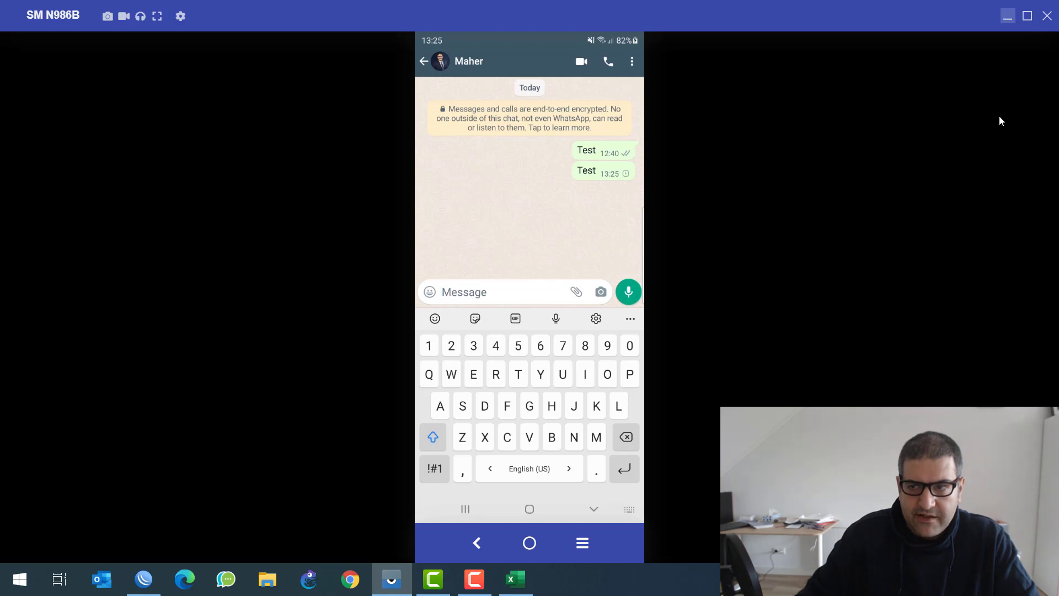
left_click(1008, 18)
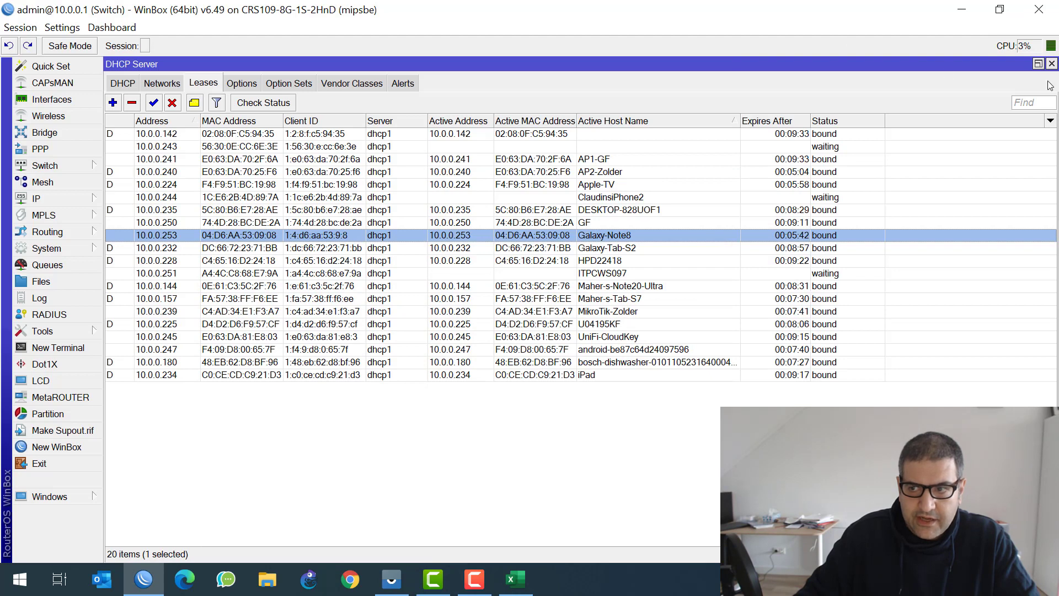
Close the DHCP leases, check the Facebook drop rule at 132 packets, then switch to the phone
left_click(1051, 63)
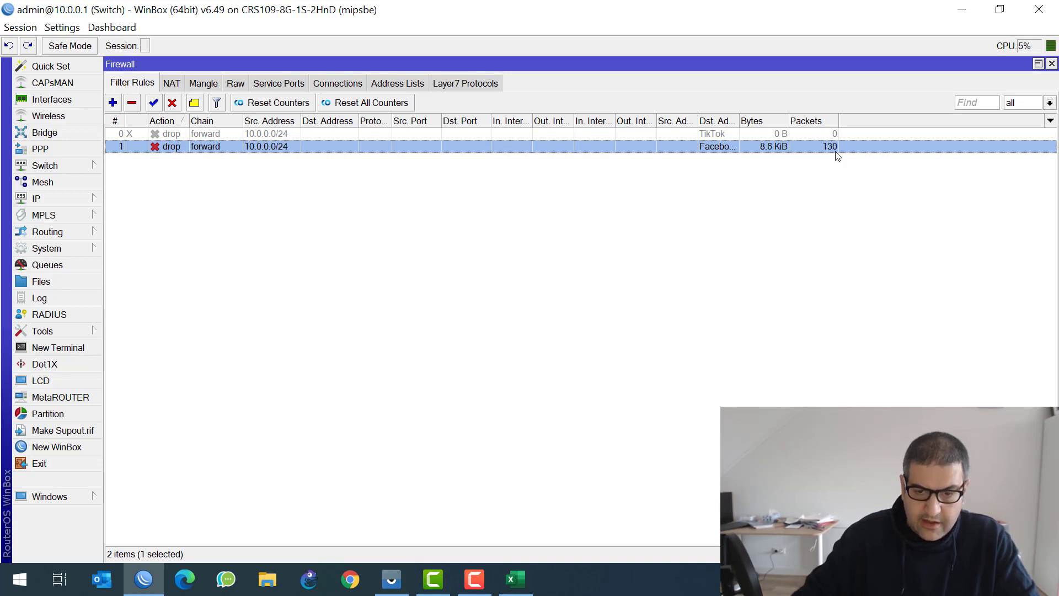
left_click(402, 583)
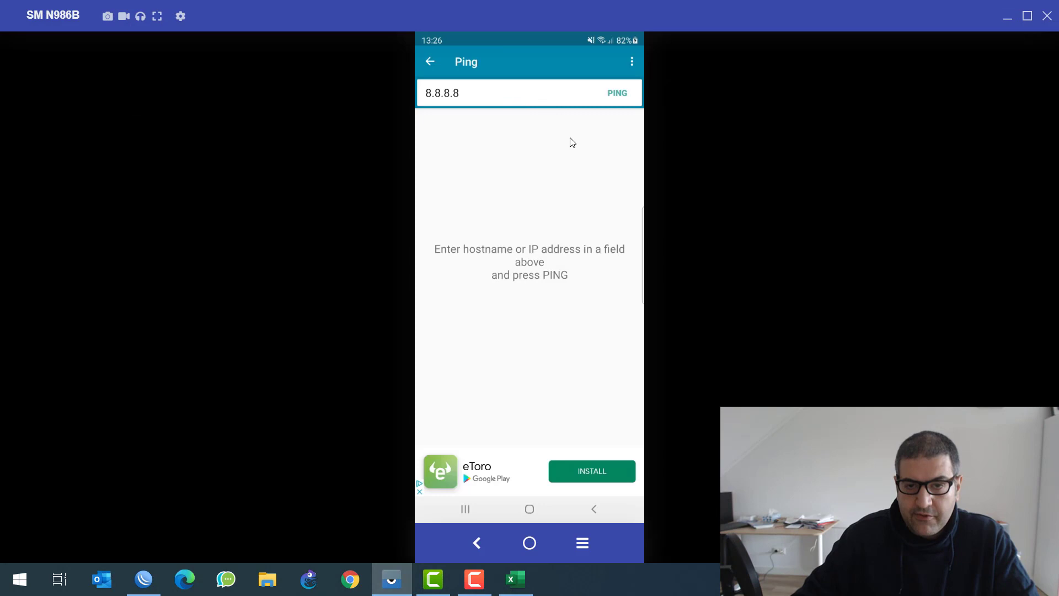
Ping 8.8.8.8 from the phone's Ping app, then minimize the phone window
key("Return")
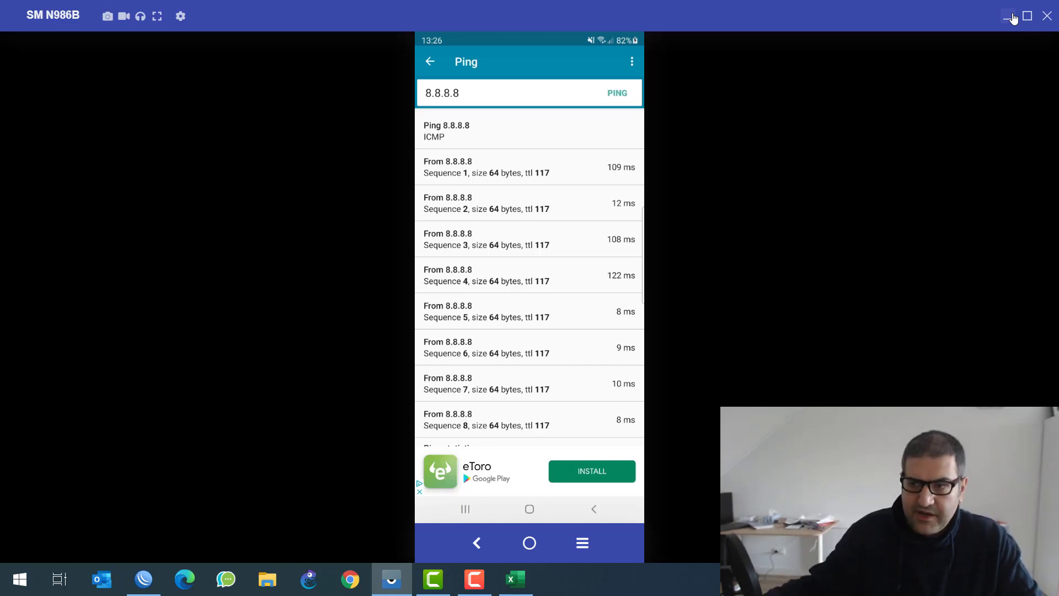
left_click(1009, 16)
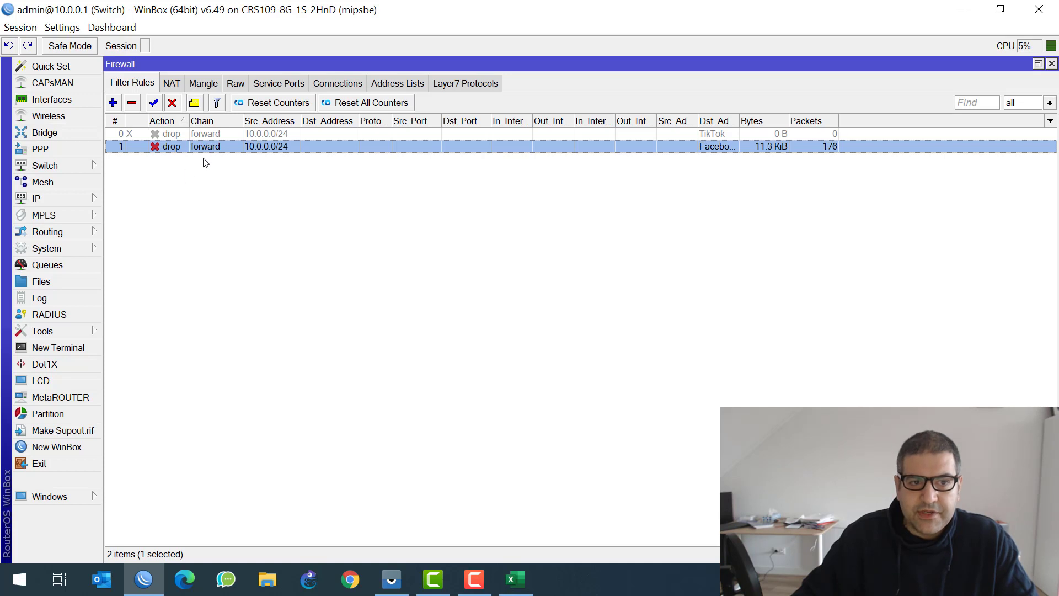
Inspect the disabled TikTok drop rule's settings without changes, then close the Firewall window
left_click(221, 137)
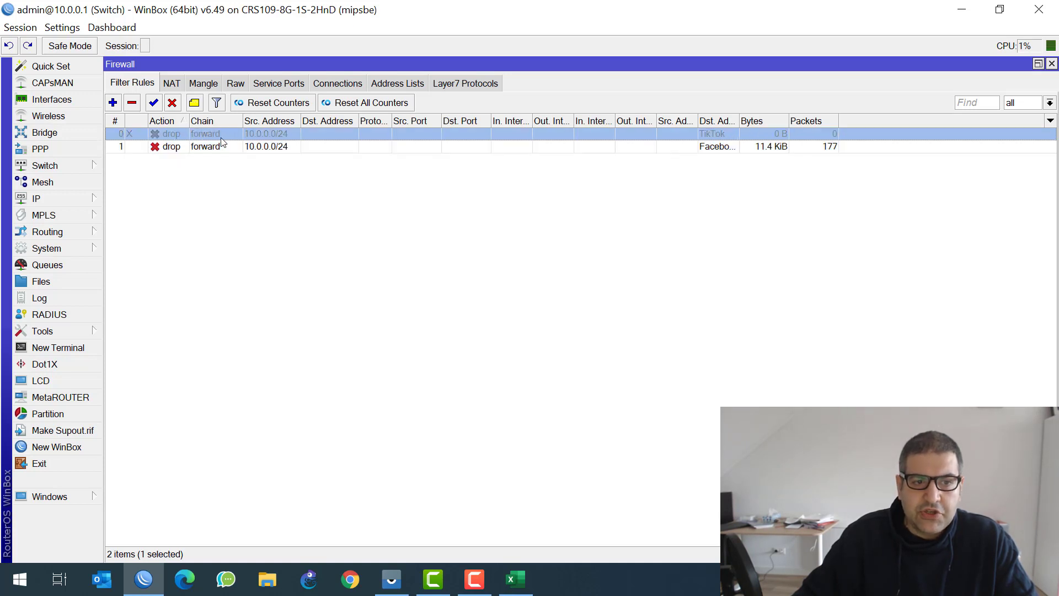
double_click(171, 135)
key("Escape")
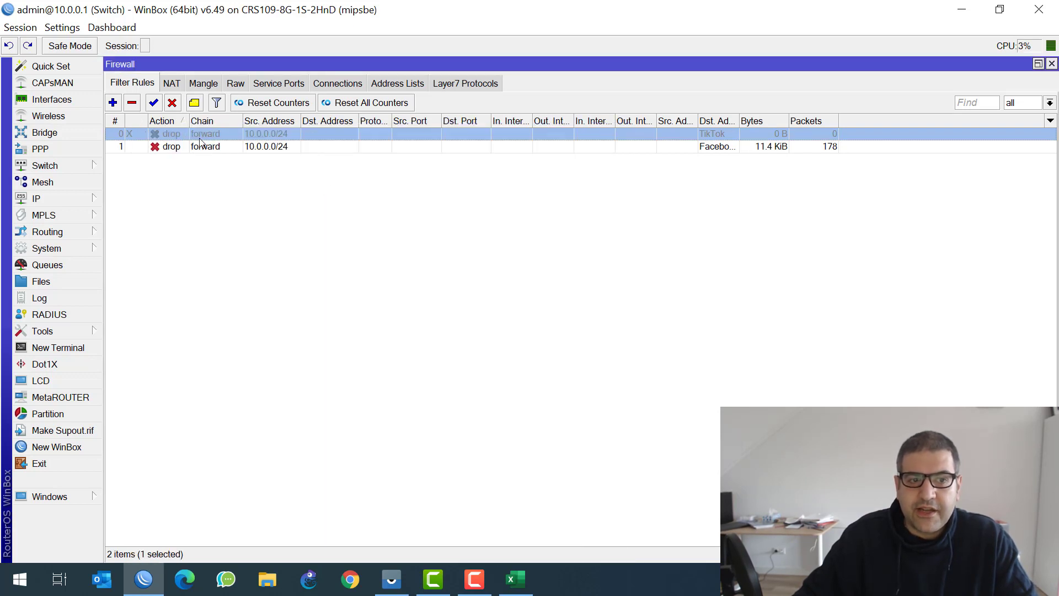
key("Escape")
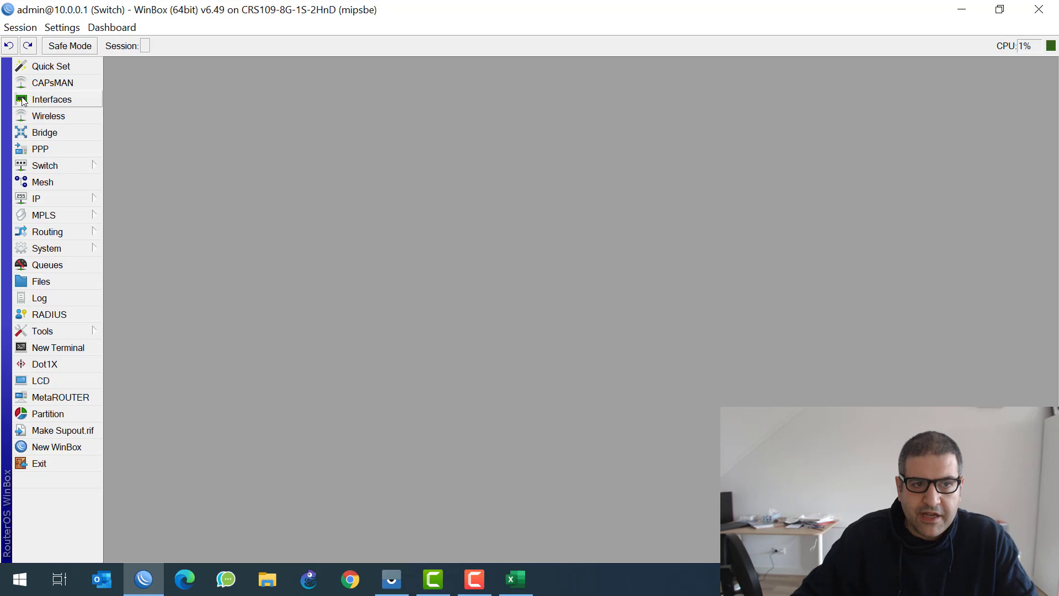
Browse the Firewall address lists filtered to Twitter's 91 entries, then close the window
left_click(74, 198)
left_click(163, 273)
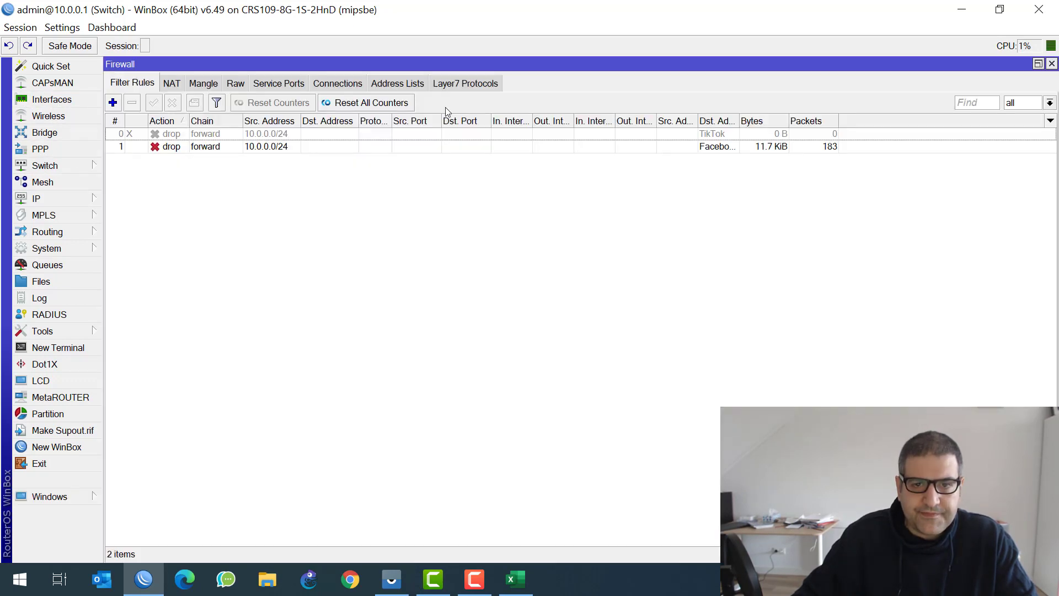
left_click(402, 84)
left_click(1049, 103)
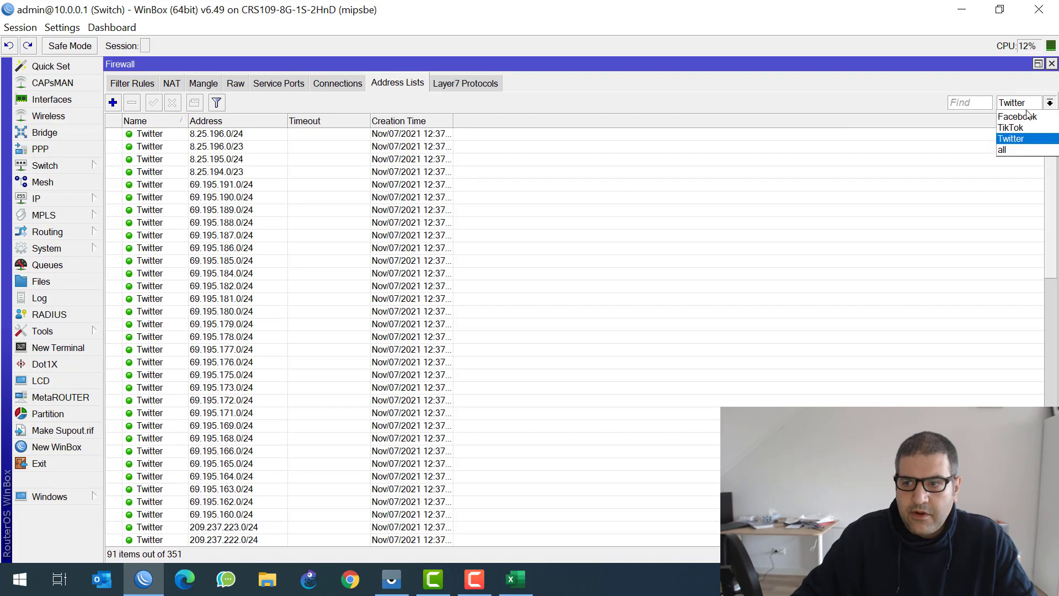
left_click(1020, 139)
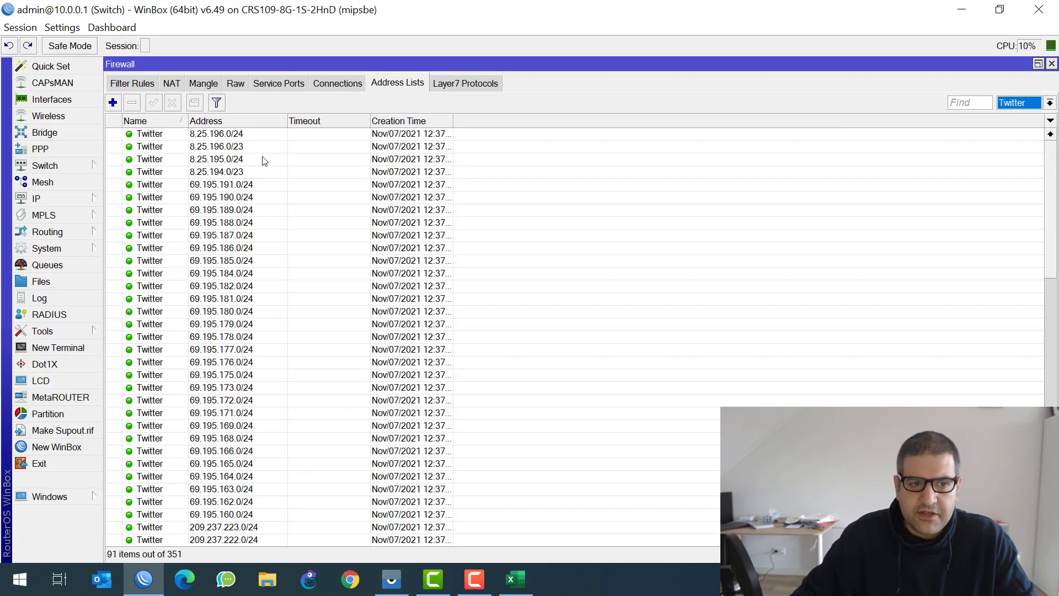
left_click(232, 136)
scroll(239, 182, "down", 14)
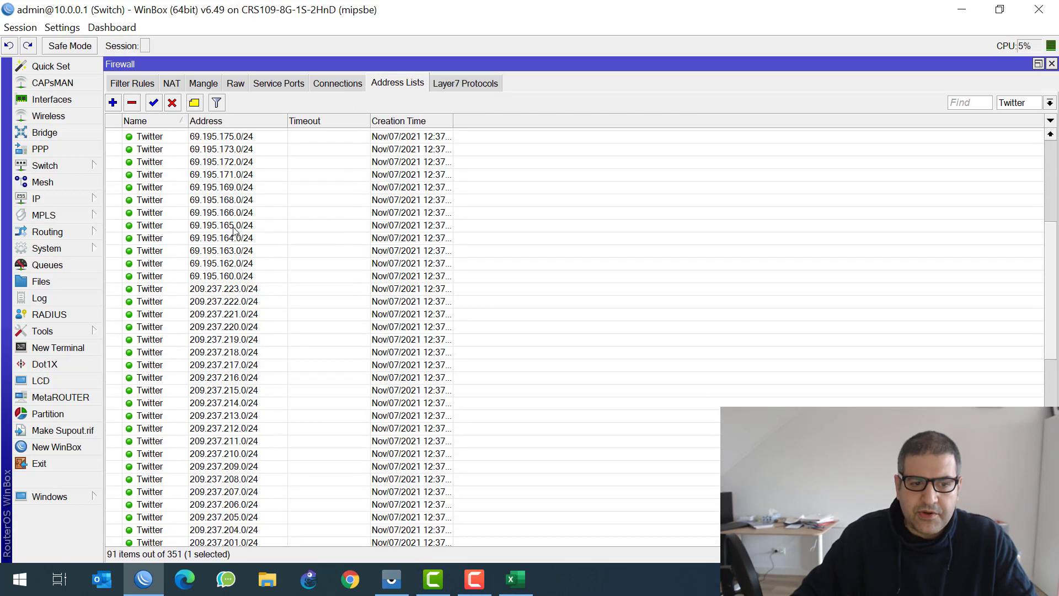
scroll(234, 242, "down", 5)
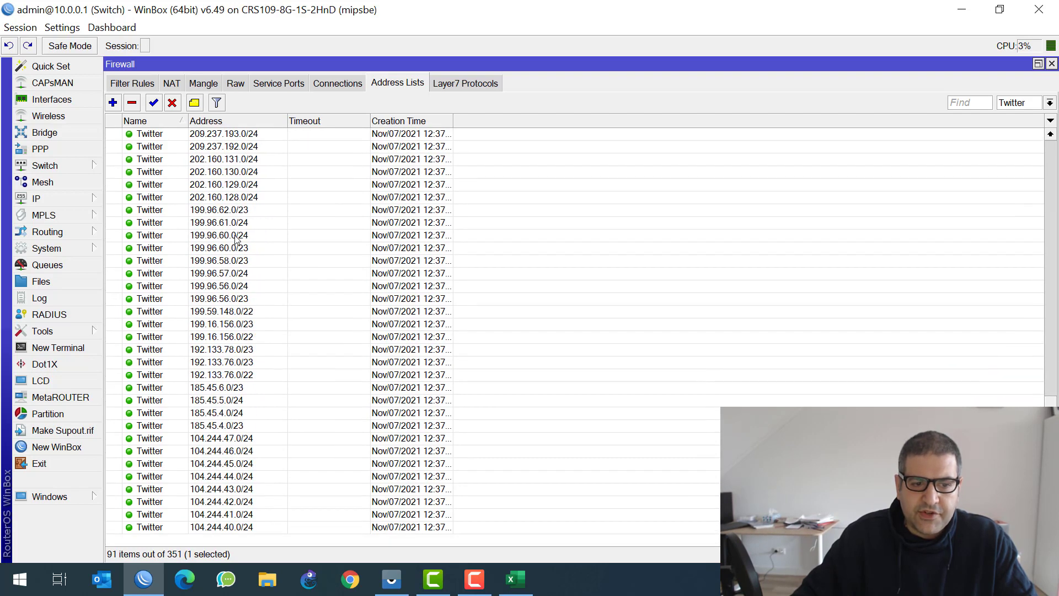
scroll(241, 236, "up", 6)
scroll(240, 236, "up", 8)
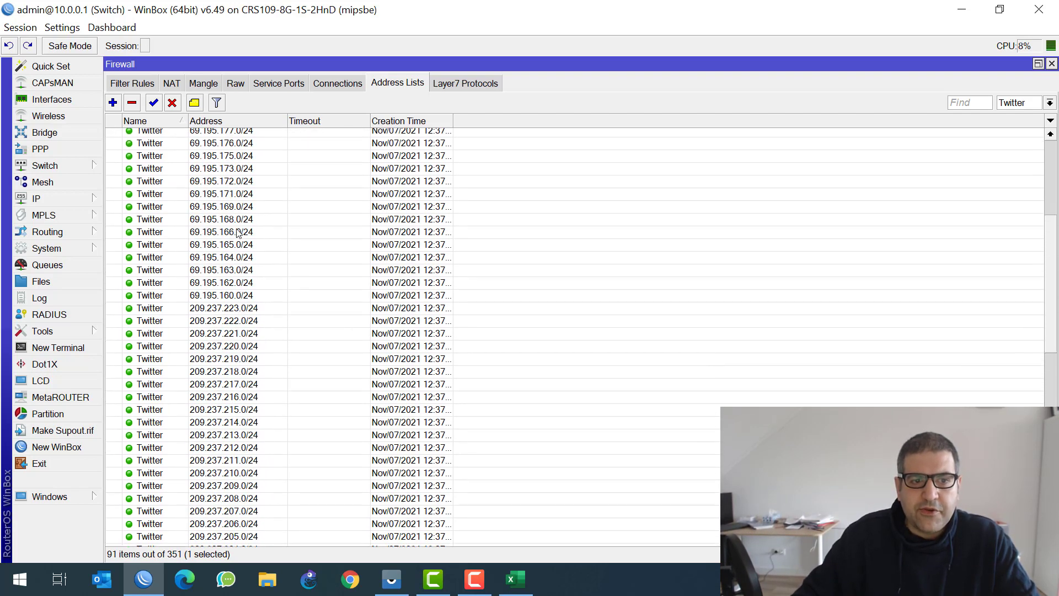
key("Escape")
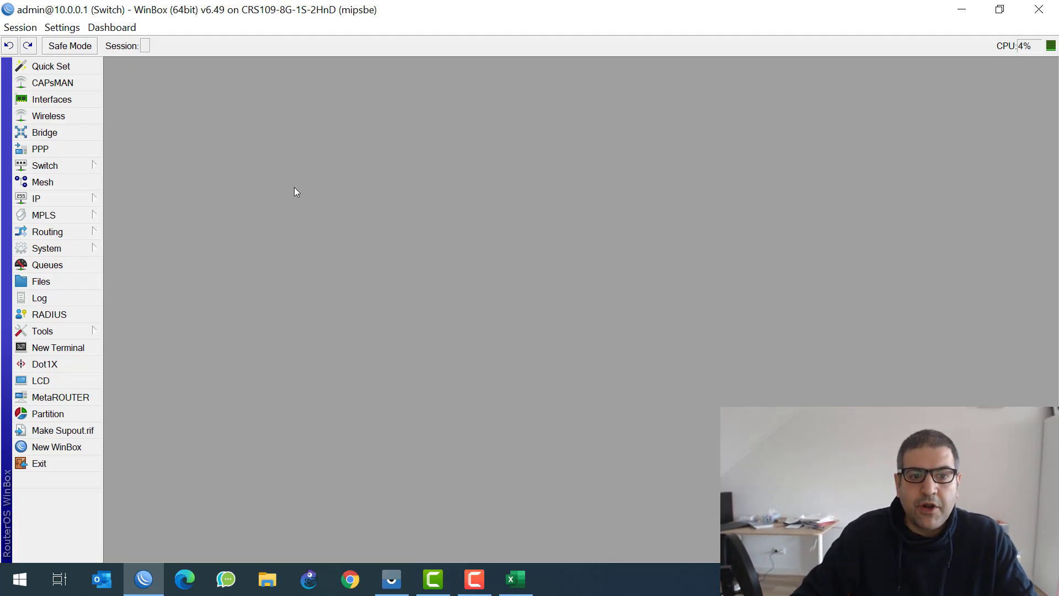
left_click(62, 198)
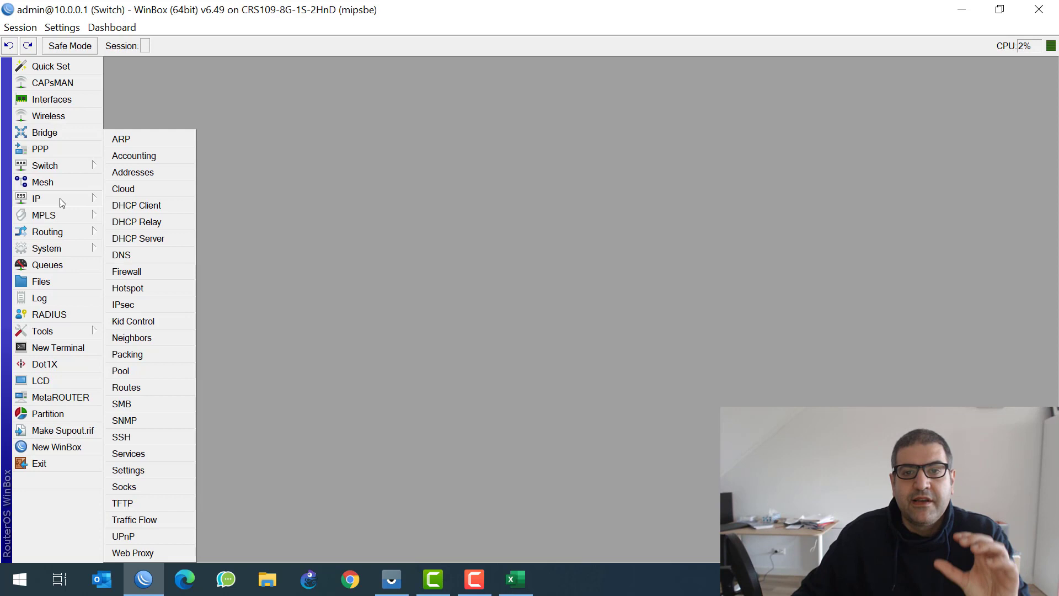
left_click(335, 195)
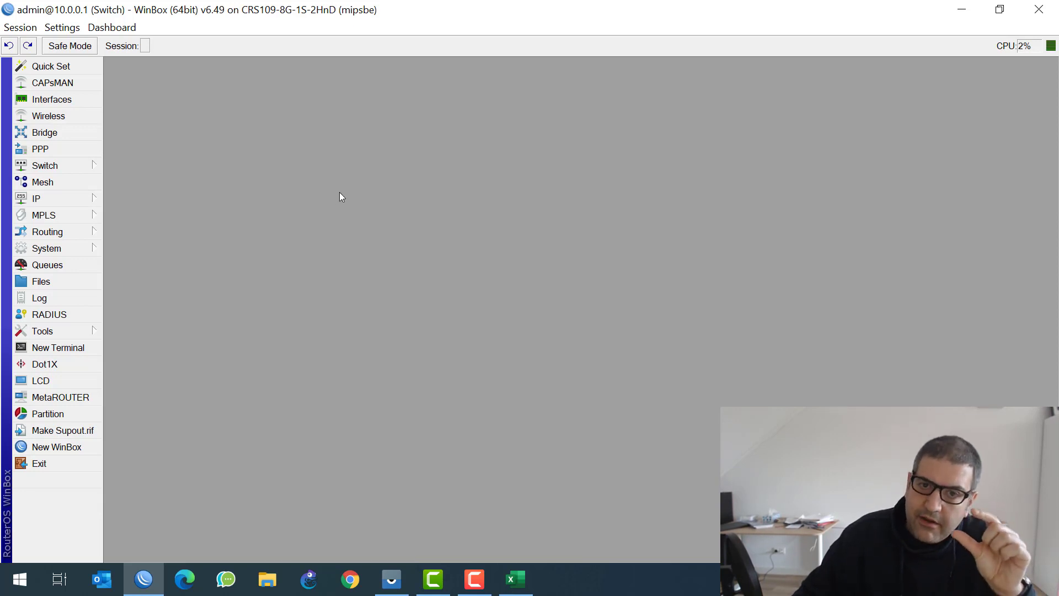